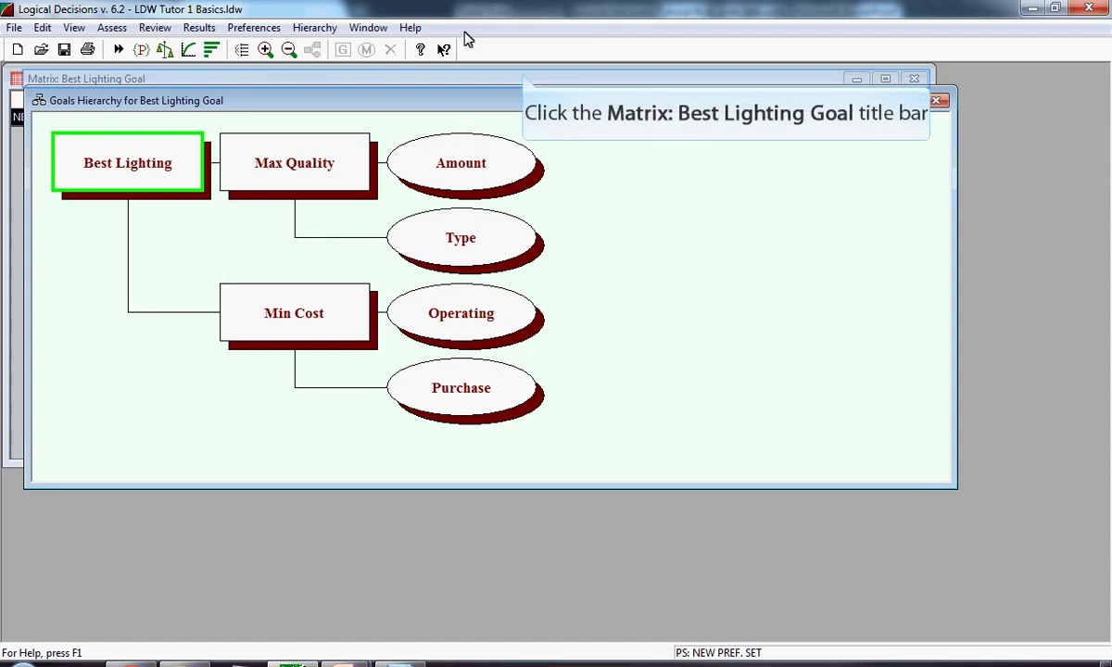
Bring the Best Lighting Goal matrix, with its NEW ALTERNATIVE row, in front of the goals hierarchy
left_click(522, 76)
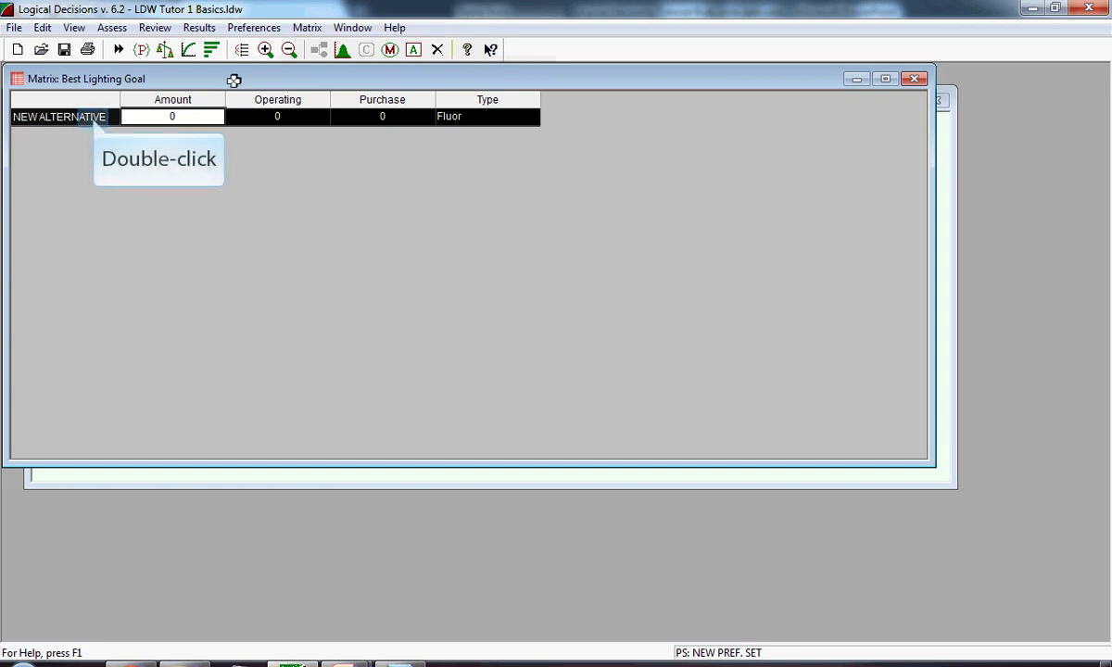
Rename the NEW ALTERNATIVE row to 'Fluor' in Alternative Properties
double_click(94, 119)
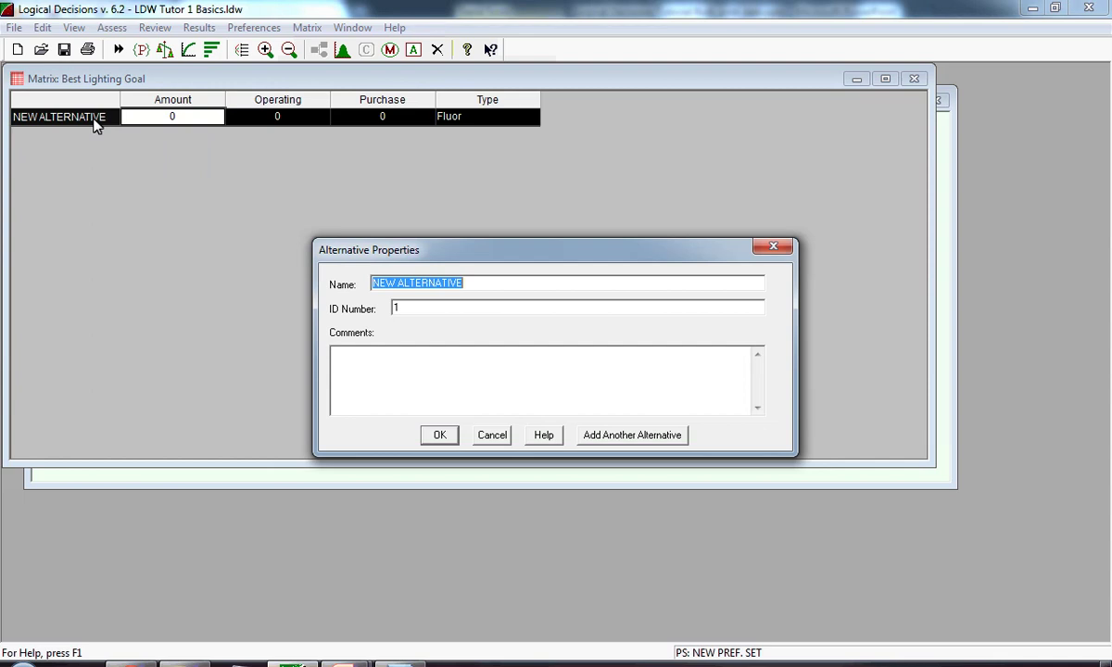
type("Fluor")
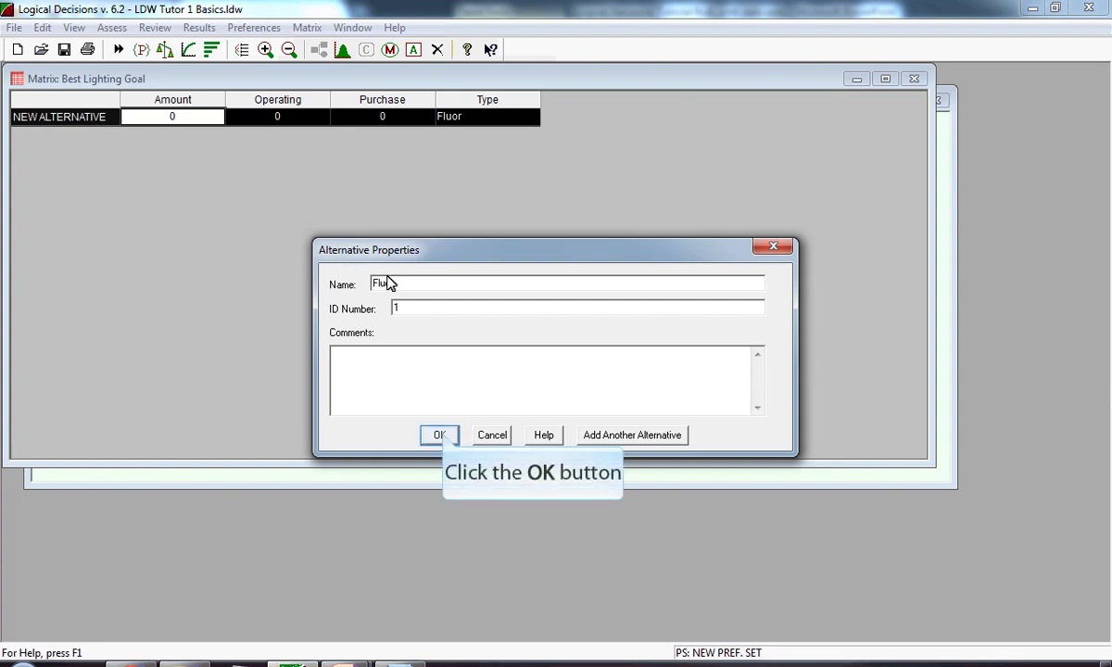
left_click(439, 434)
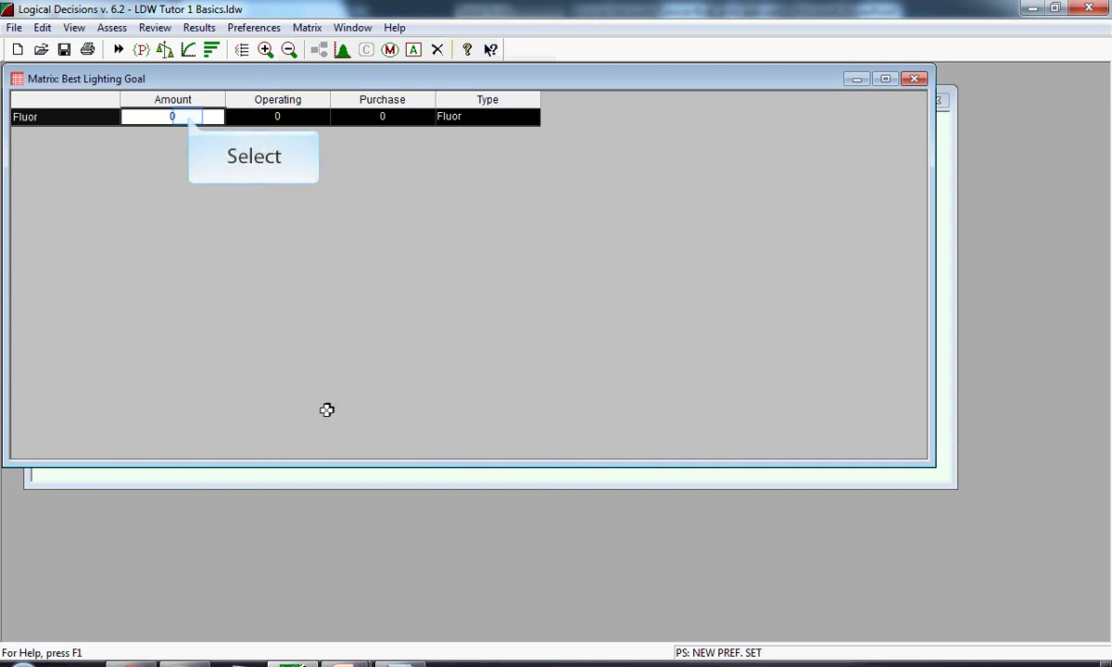
Enter Fluor's Amount 900 and Purchase 40, and choose lamp Type Fluor
left_click(188, 116)
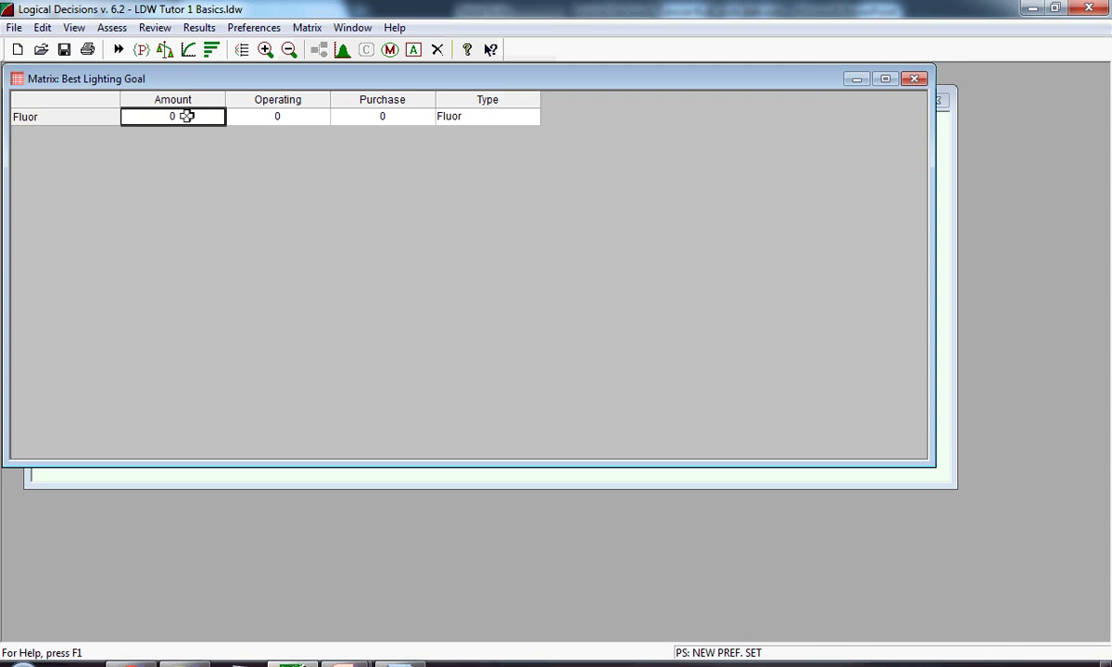
type("900")
key("Tab")
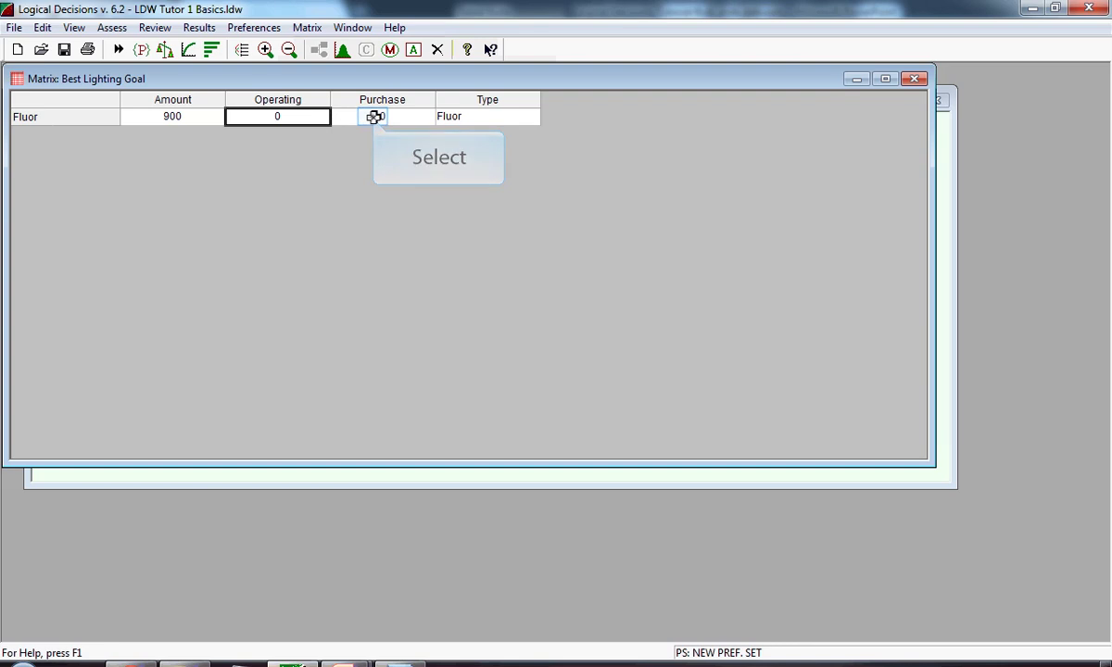
left_click(373, 116)
type("40")
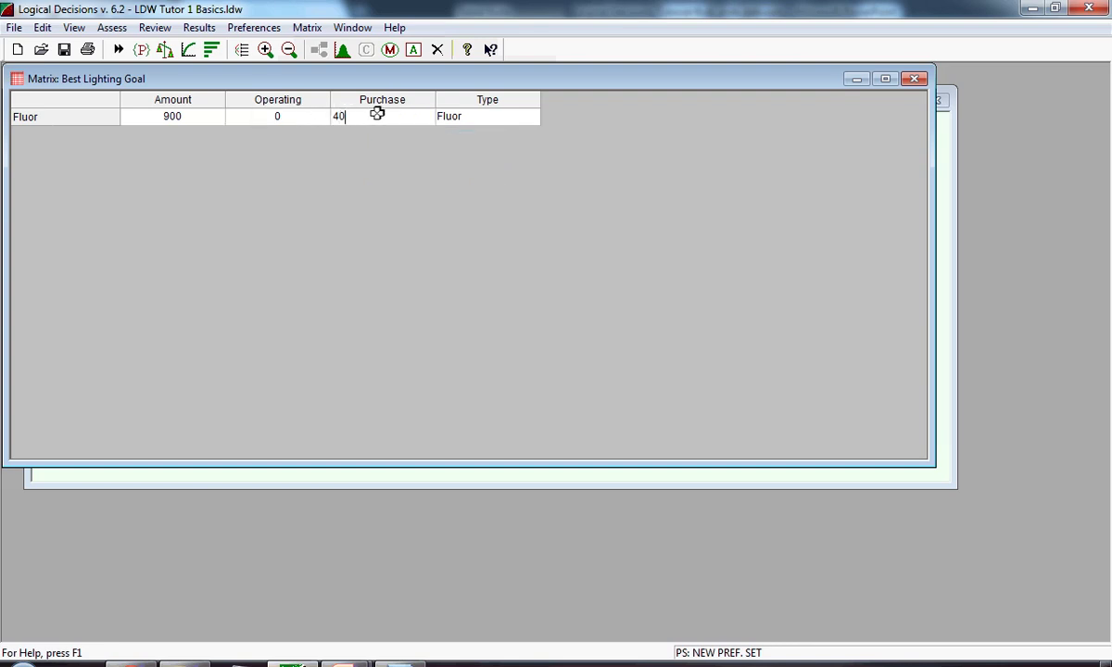
key("Tab")
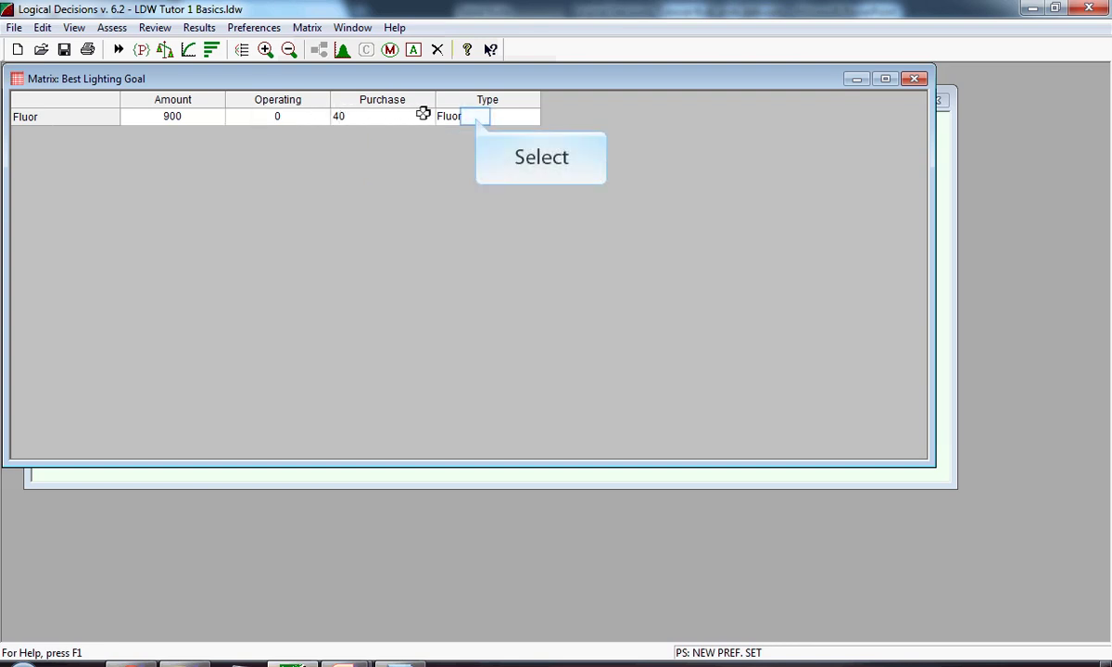
left_click(477, 116)
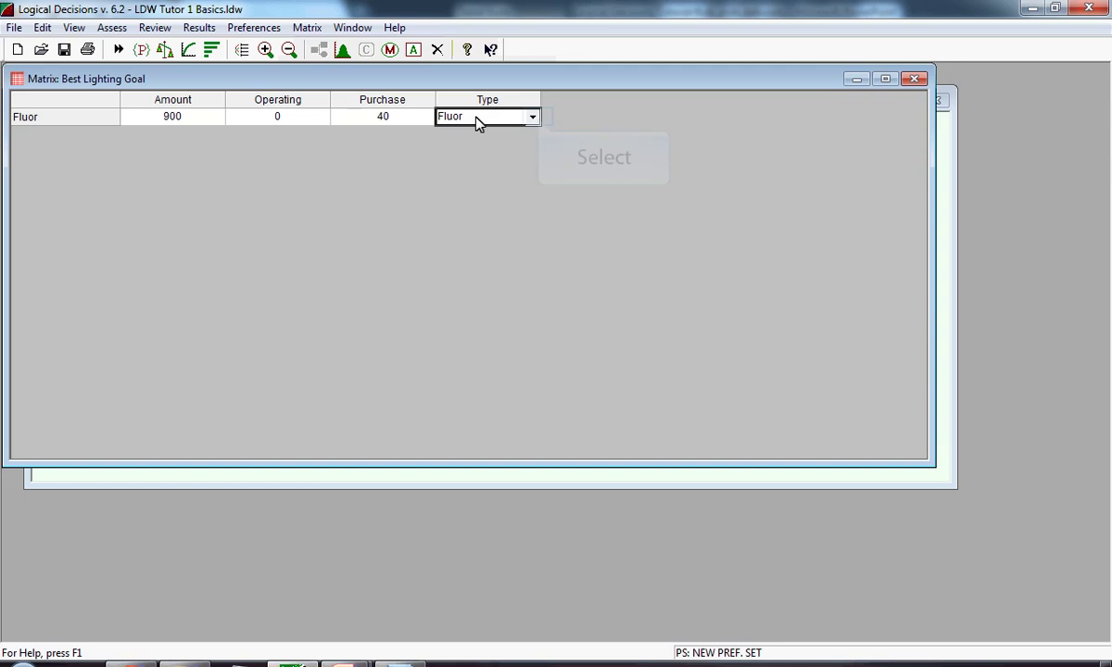
left_click(535, 119)
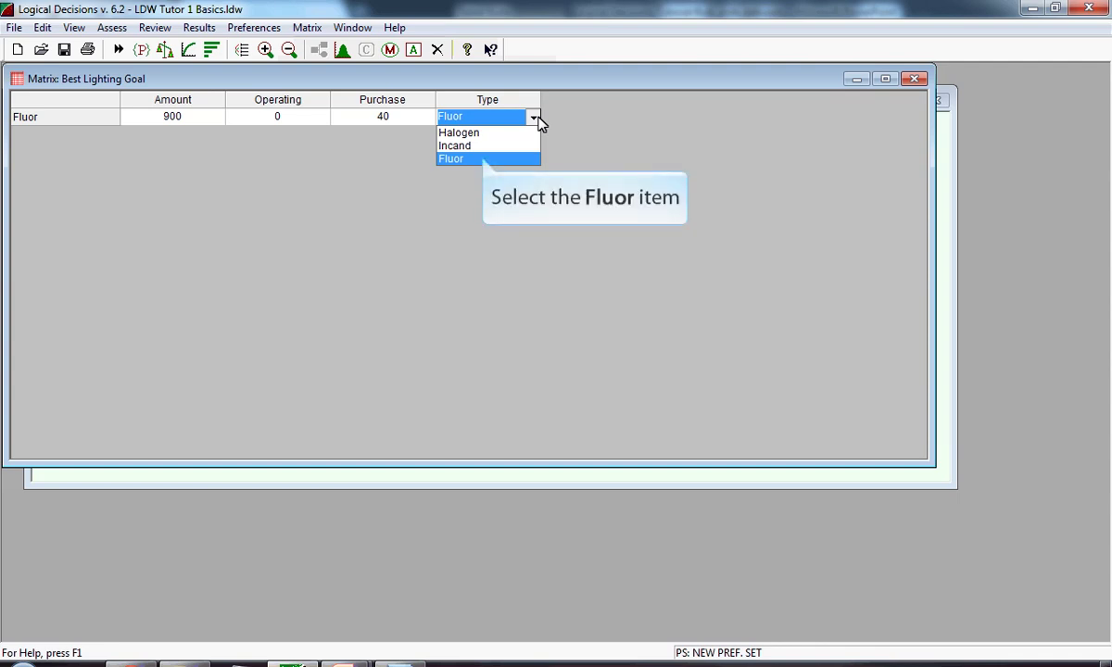
left_click(483, 159)
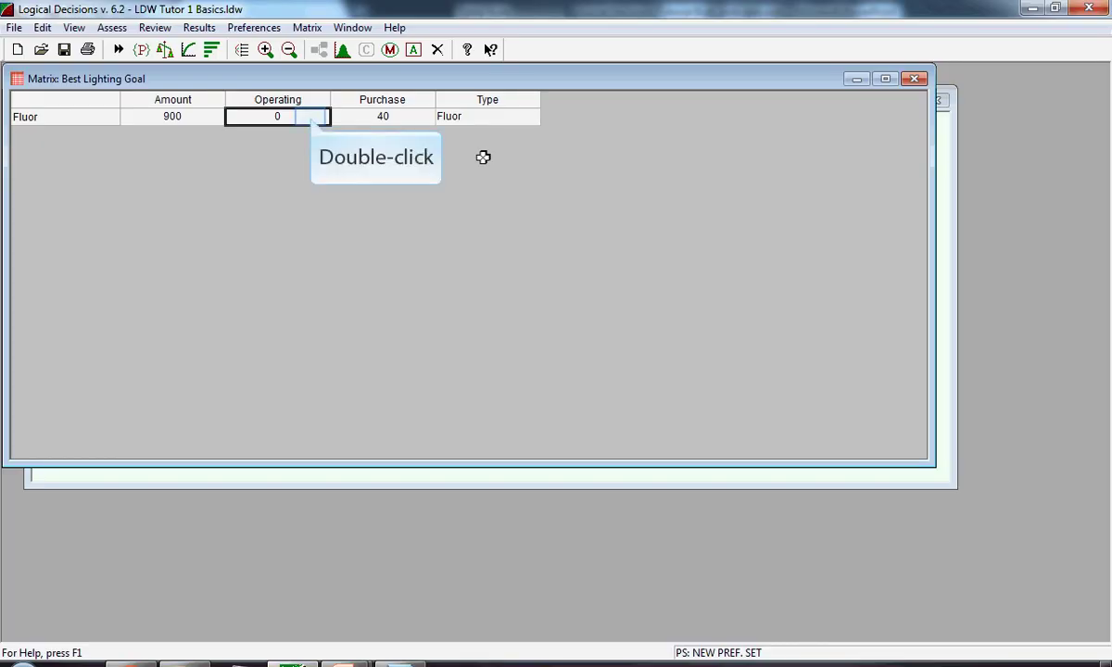
Make Fluor's operating cost a 3-level discrete distribution: 65/70/80 at 0.4/0.4/0.2
double_click(311, 117)
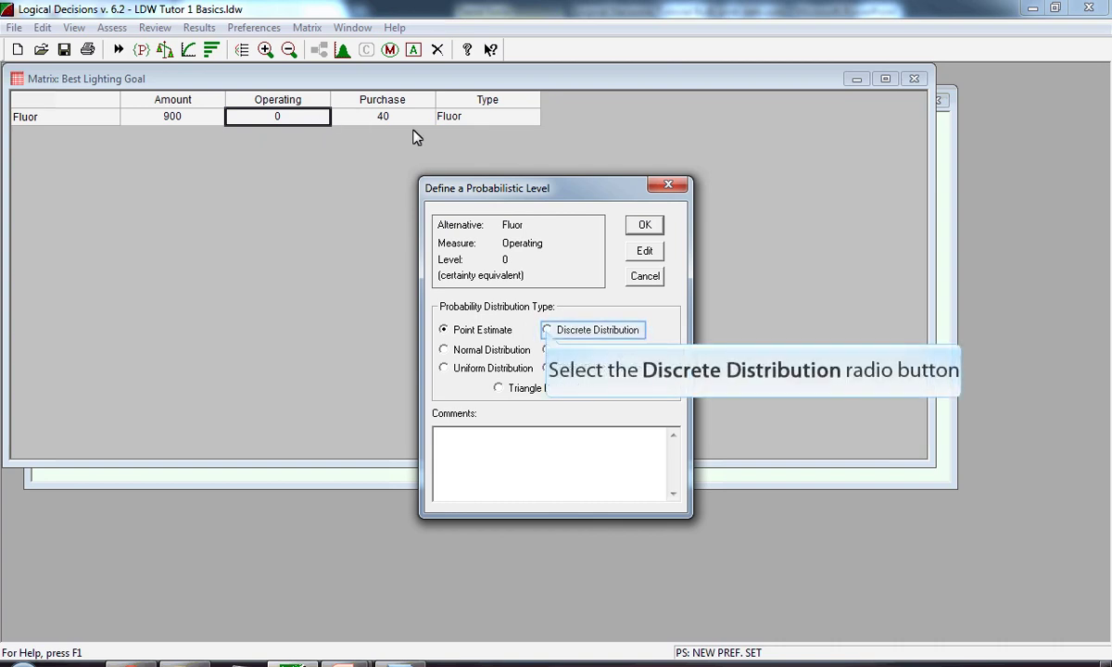
left_click(547, 330)
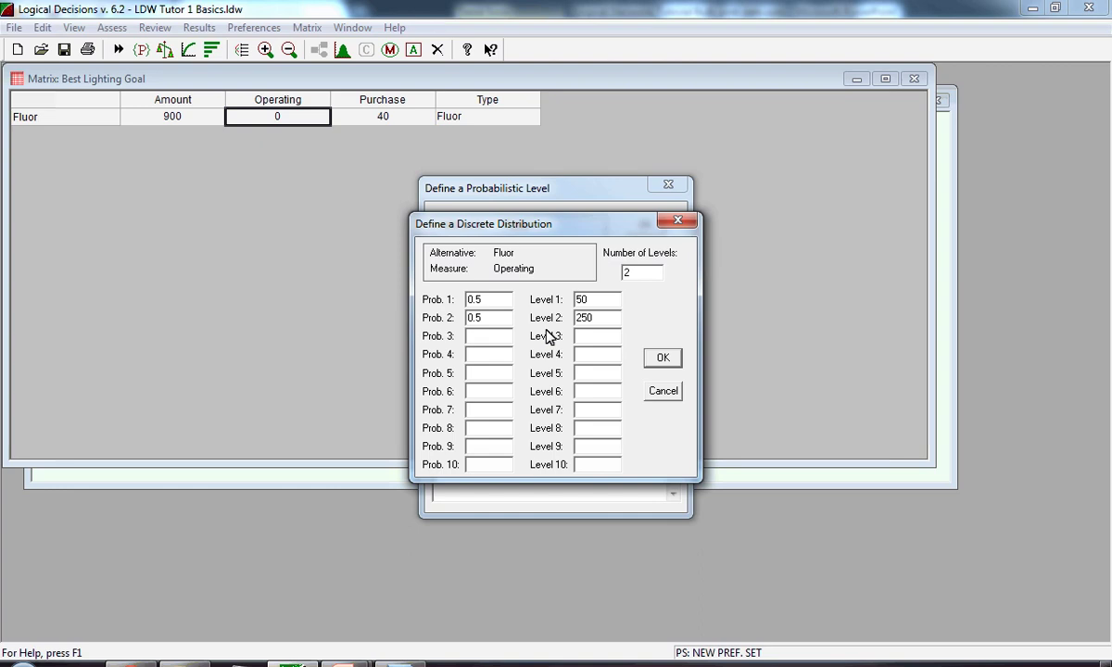
type("3")
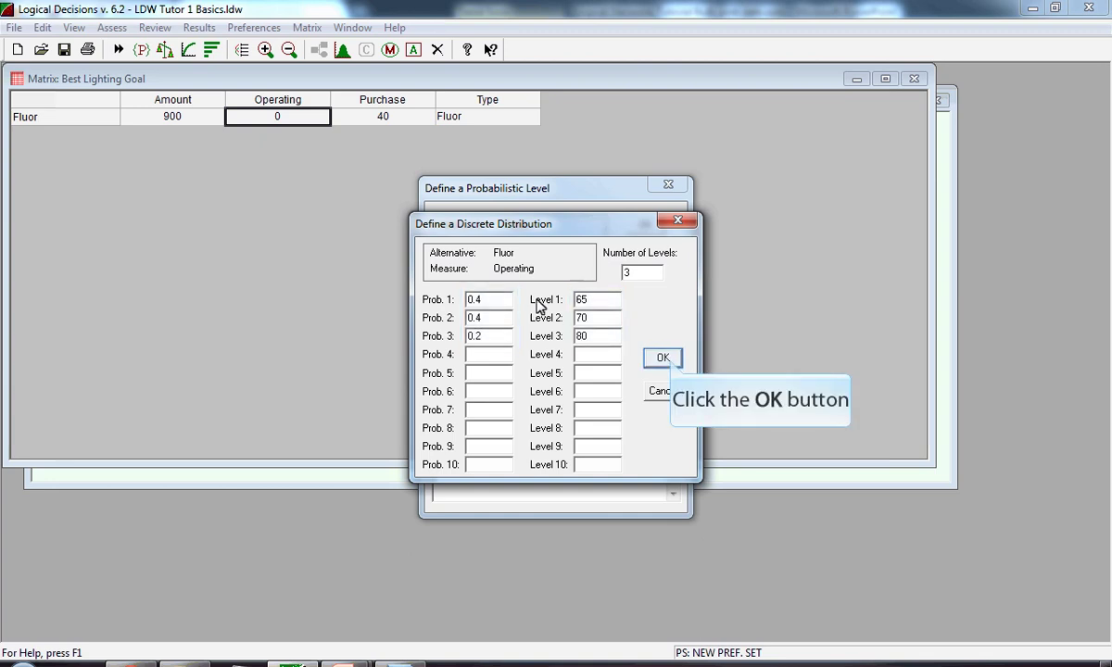
left_click(663, 359)
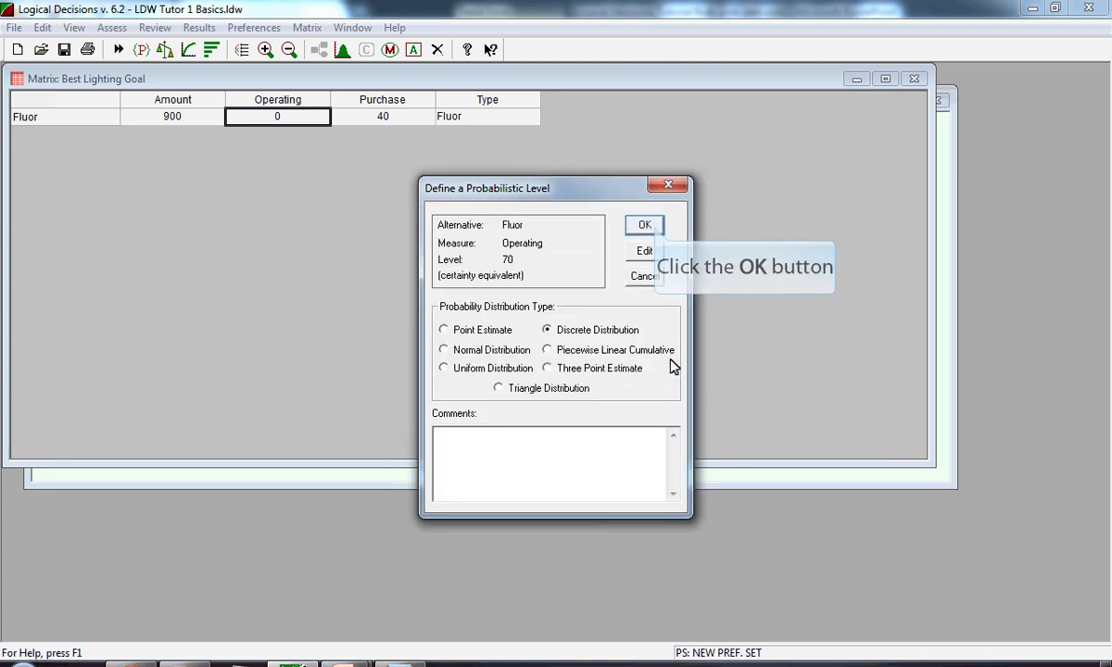
Accept Fluor's probabilistic operating cost of 70 and begin adding a new alternative
left_click(646, 226)
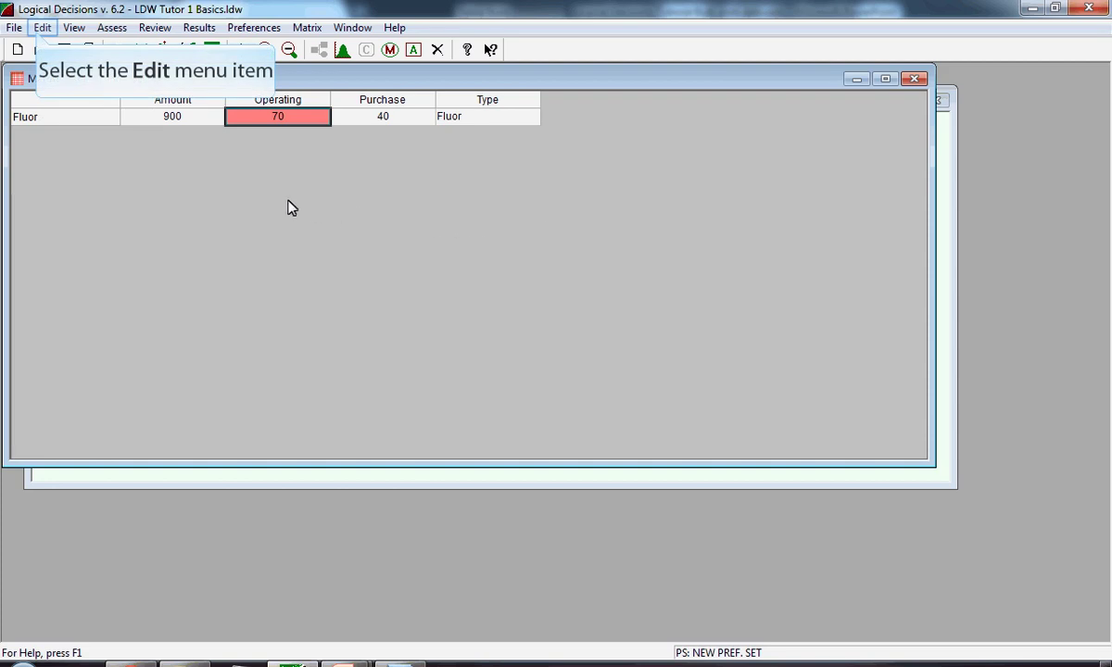
left_click(39, 29)
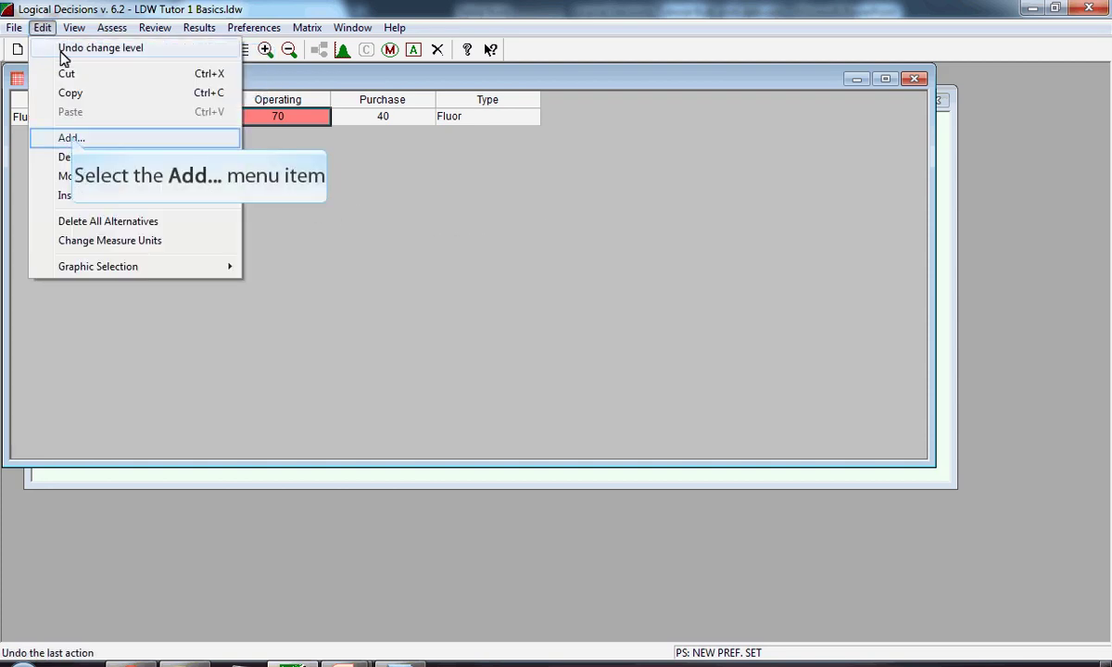
left_click(75, 139)
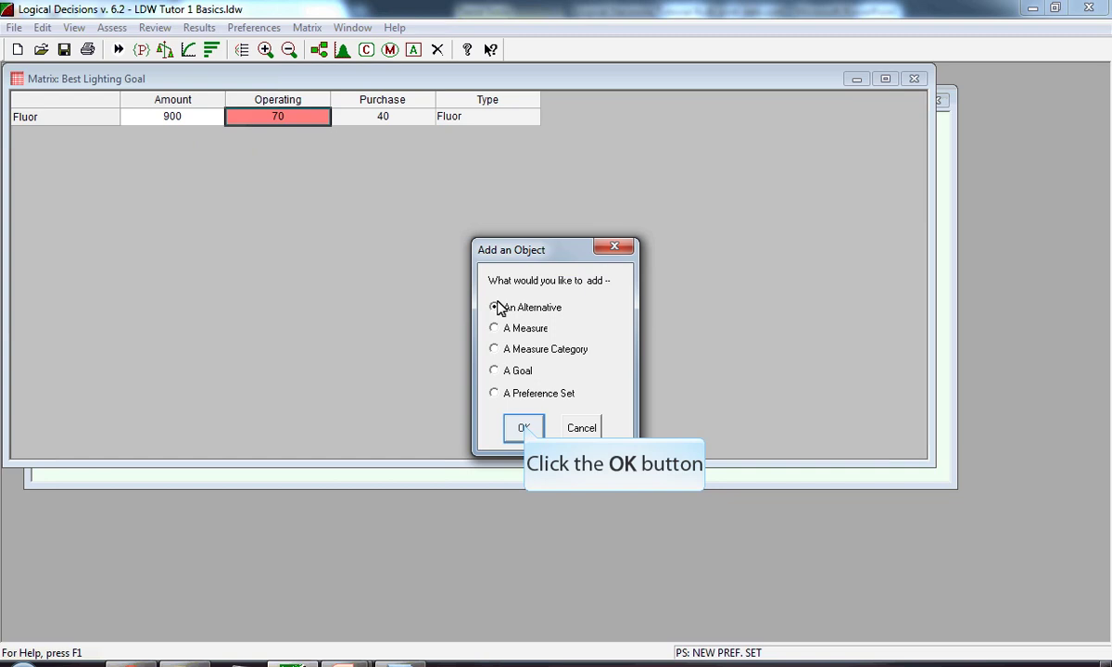
left_click(523, 427)
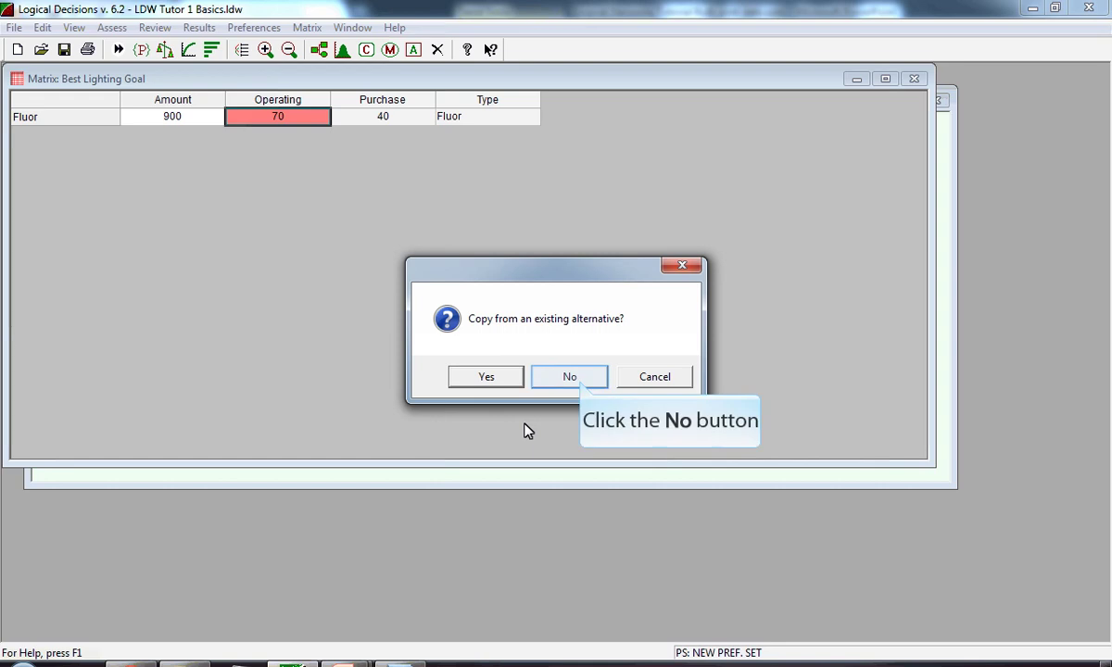
Add a second alternative named 'Incand' without copying an existing one
left_click(576, 382)
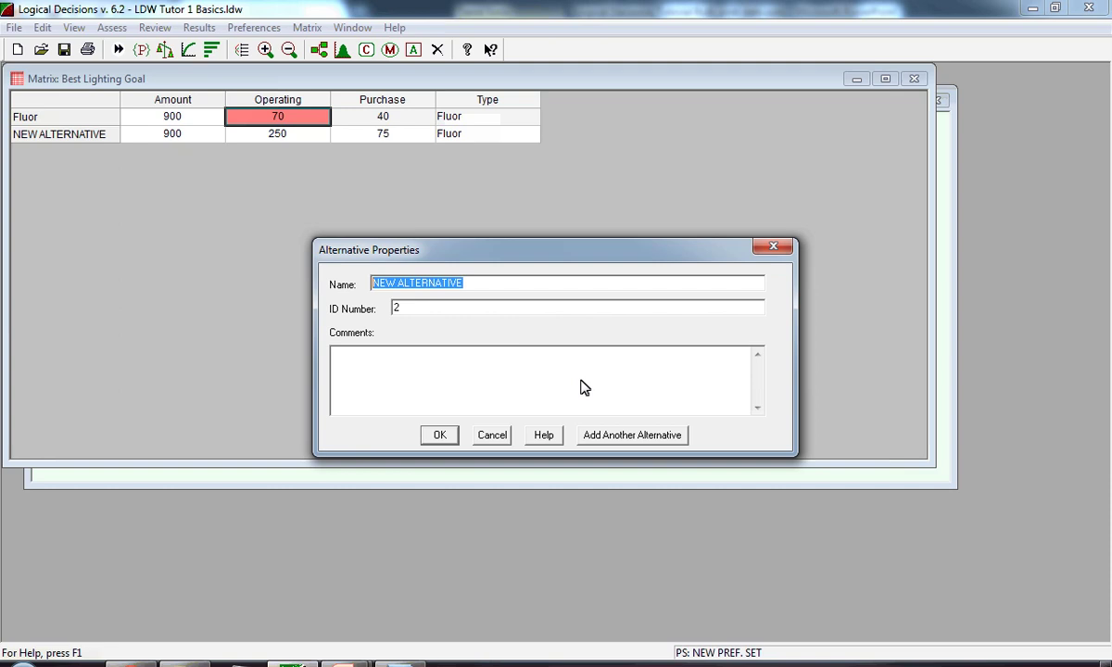
type("Incand")
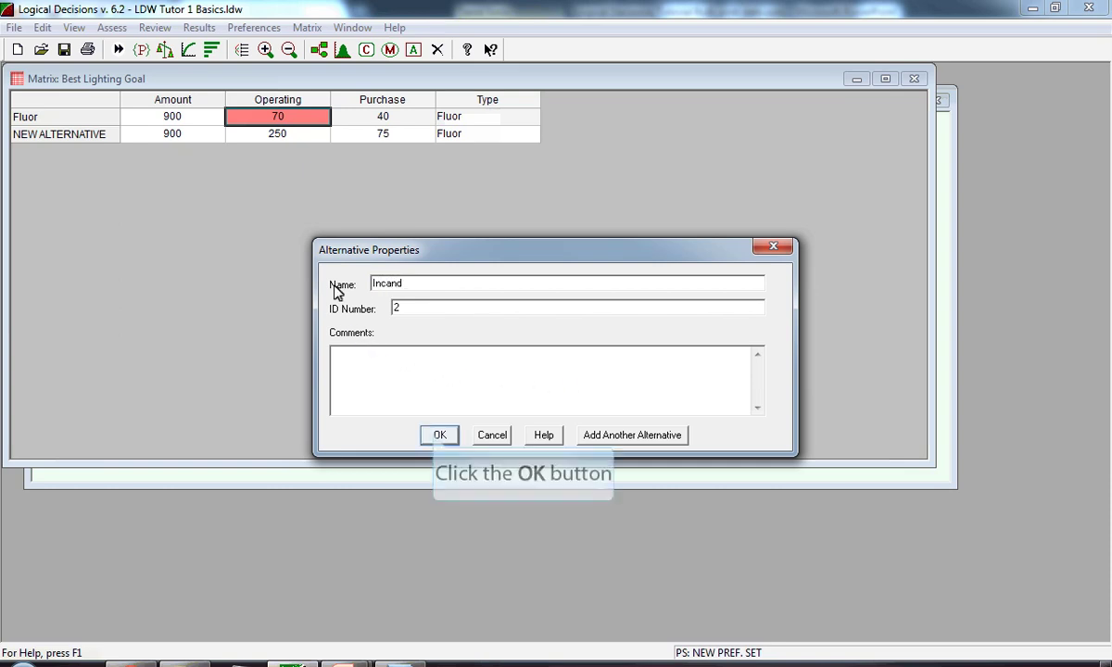
left_click(437, 433)
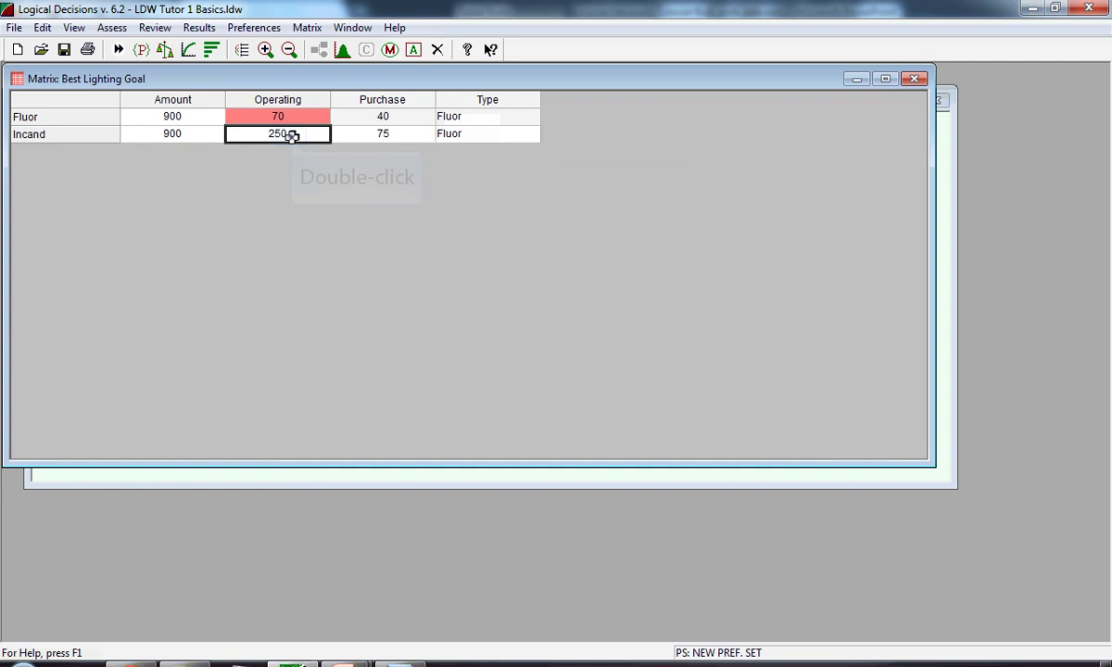
Give Incand a discrete operating cost of 200/215/250 at 0.4/0.4/0.2, certainty equivalent 216
double_click(291, 135)
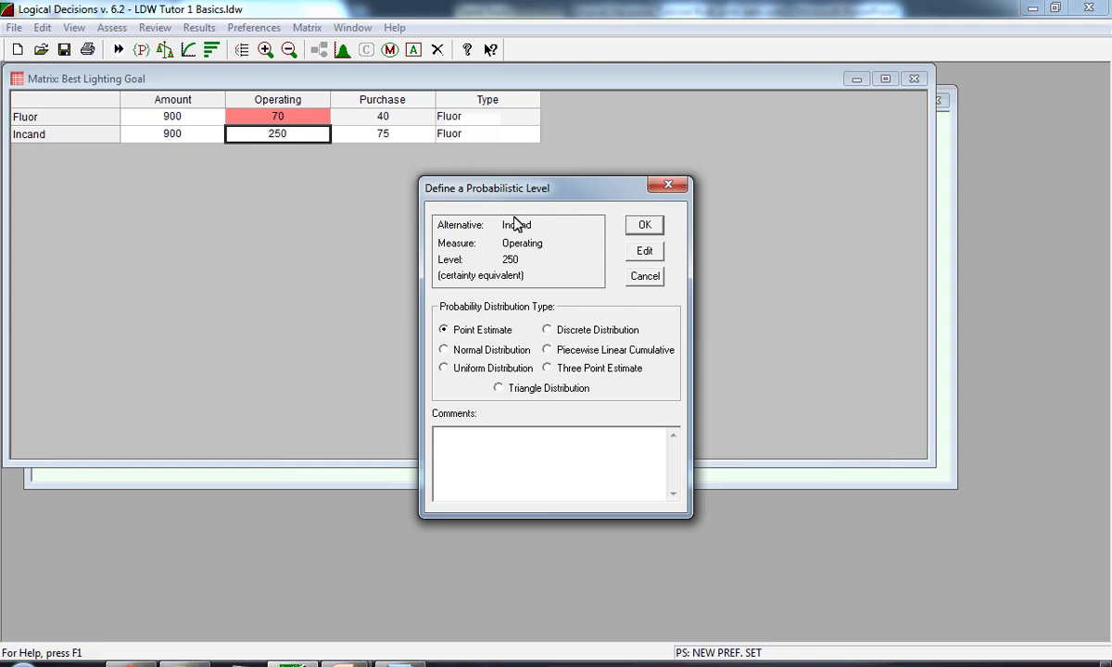
left_click(548, 333)
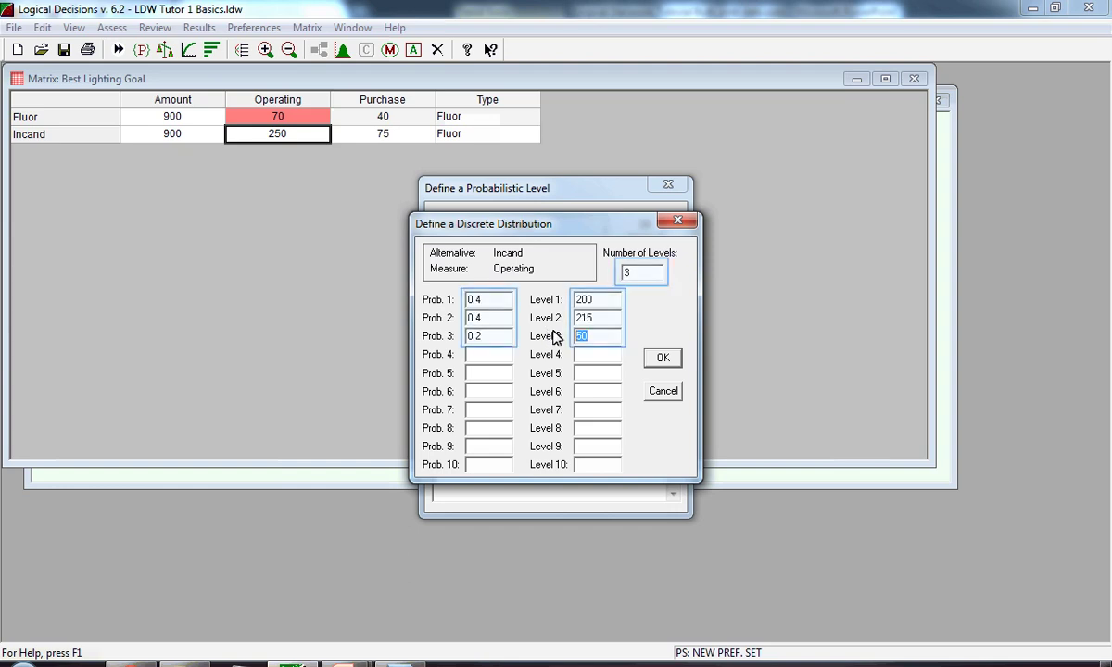
type("250")
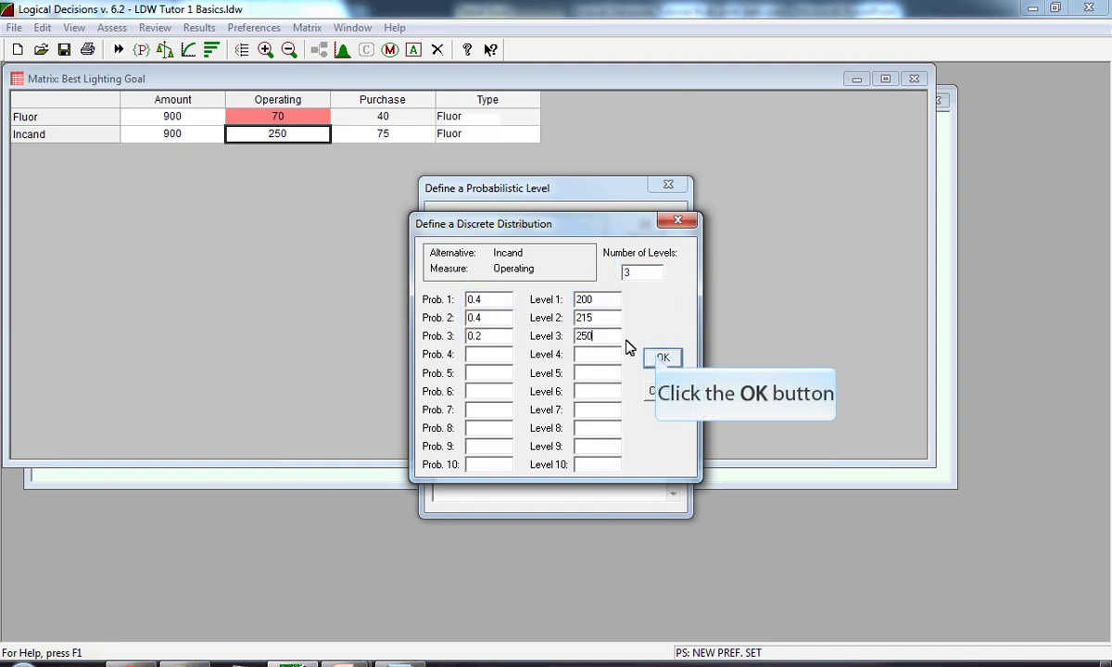
left_click(657, 358)
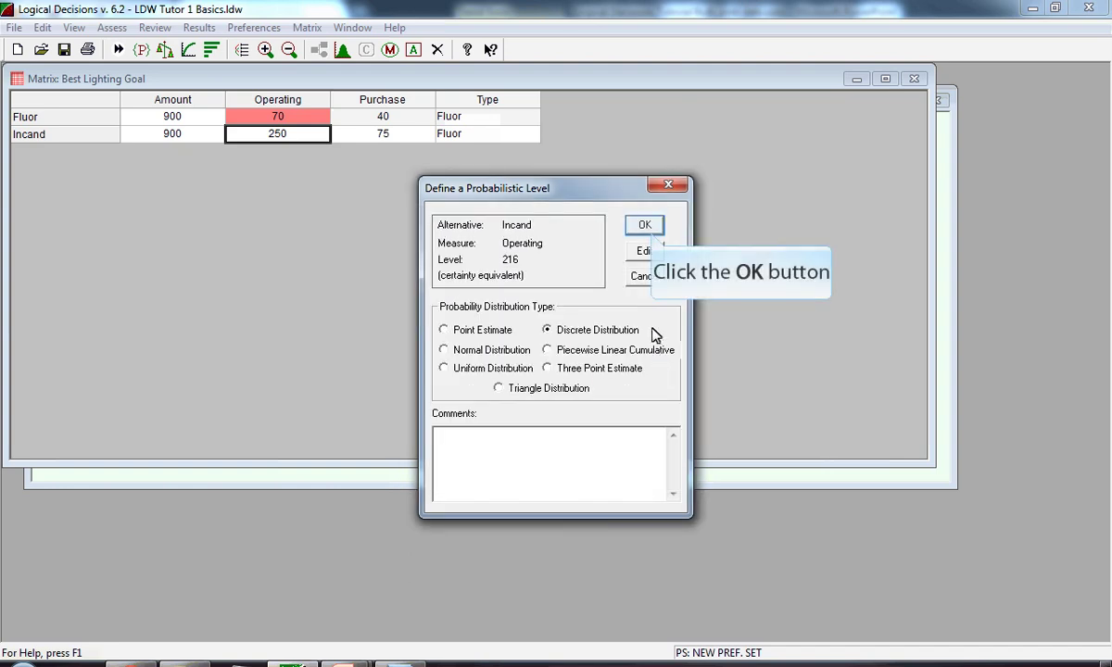
left_click(647, 230)
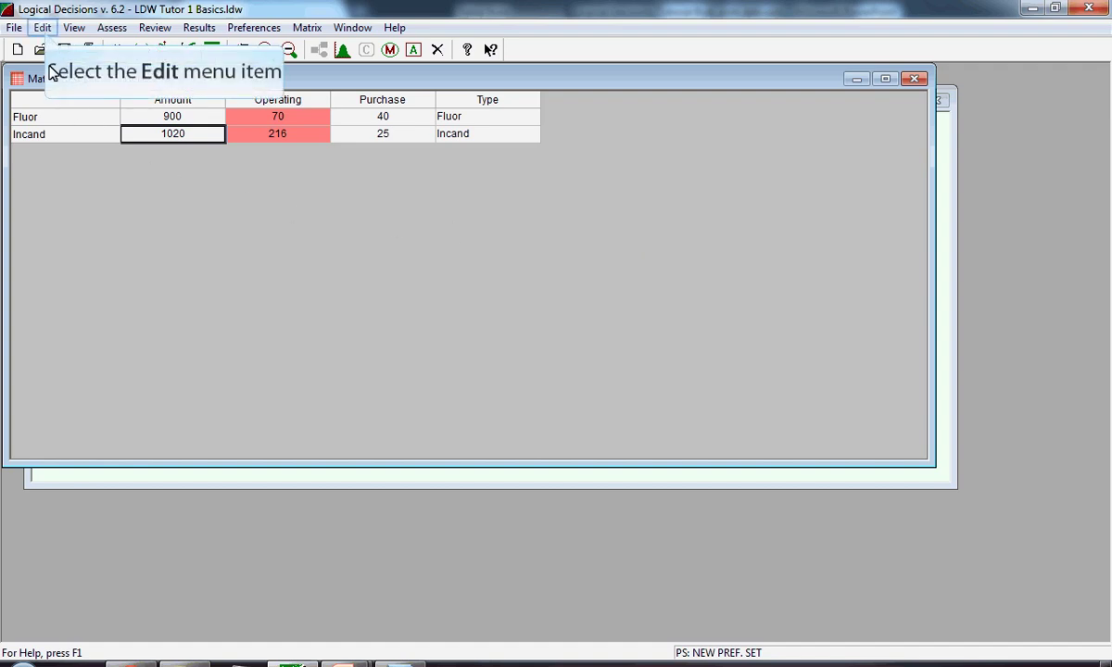
Add a third alternative copied from Incand and enter the name 'Halogen'
left_click(43, 29)
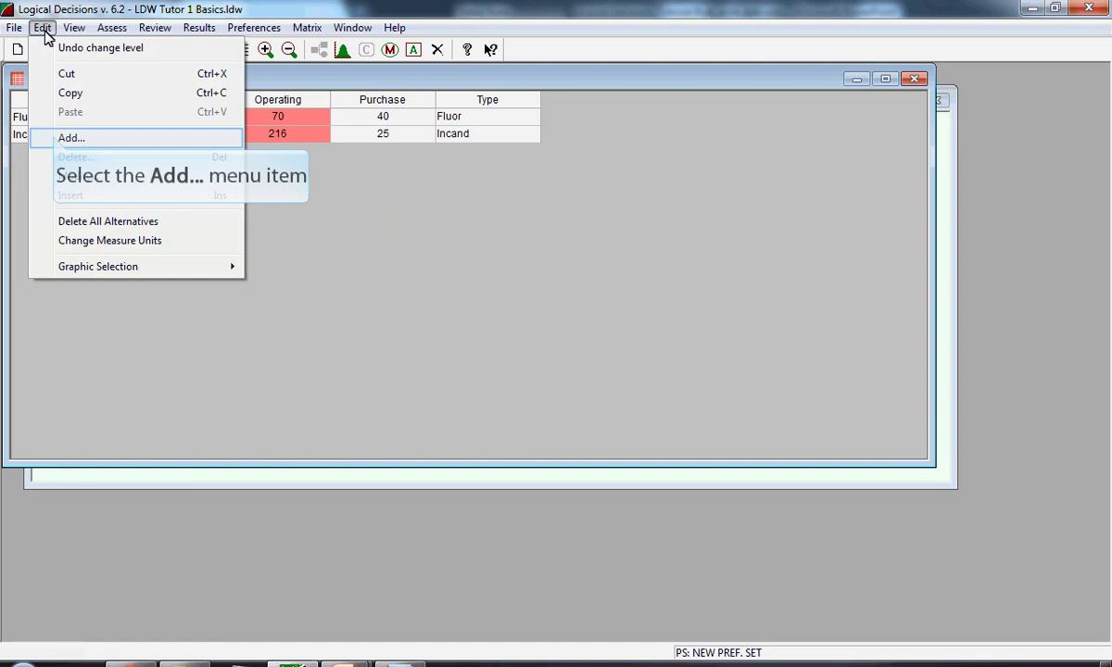
left_click(53, 138)
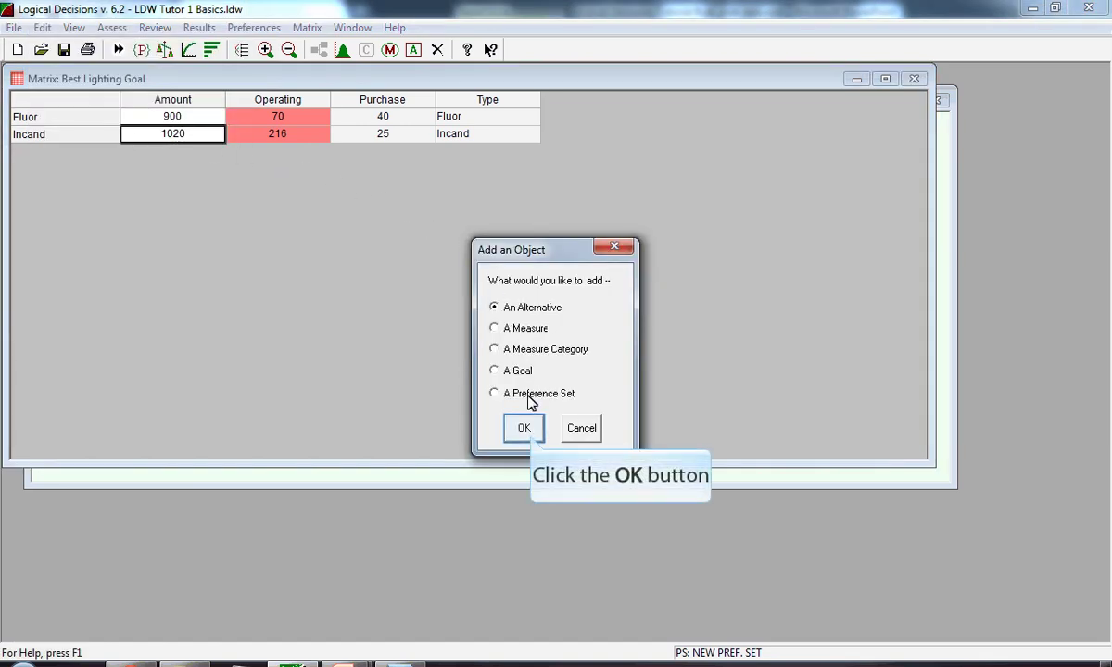
left_click(524, 427)
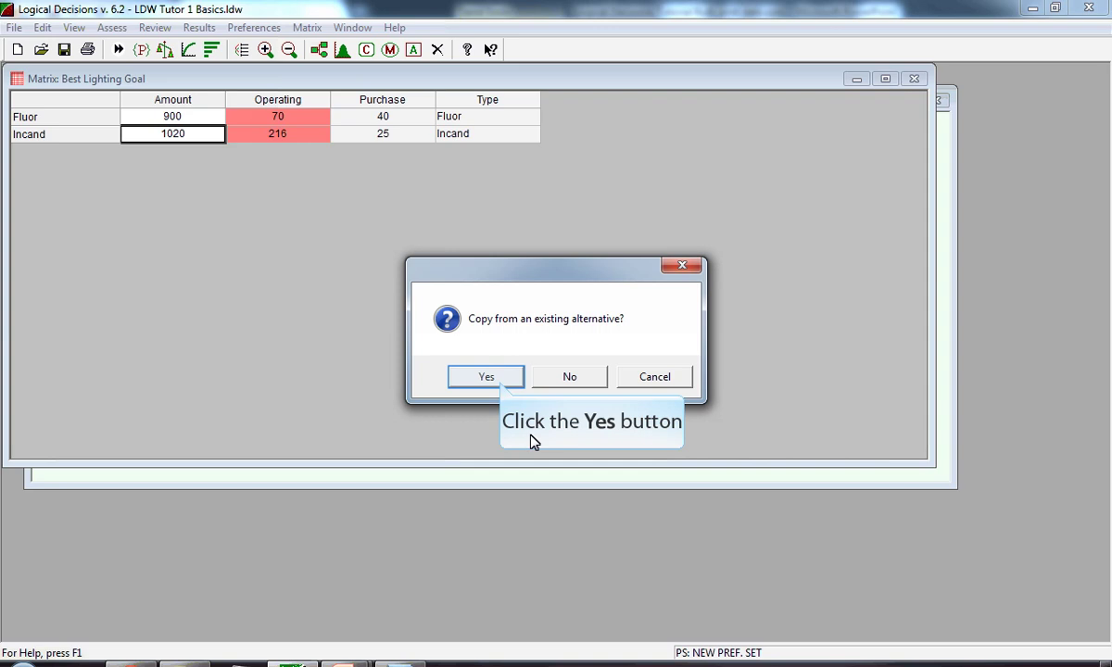
left_click(501, 380)
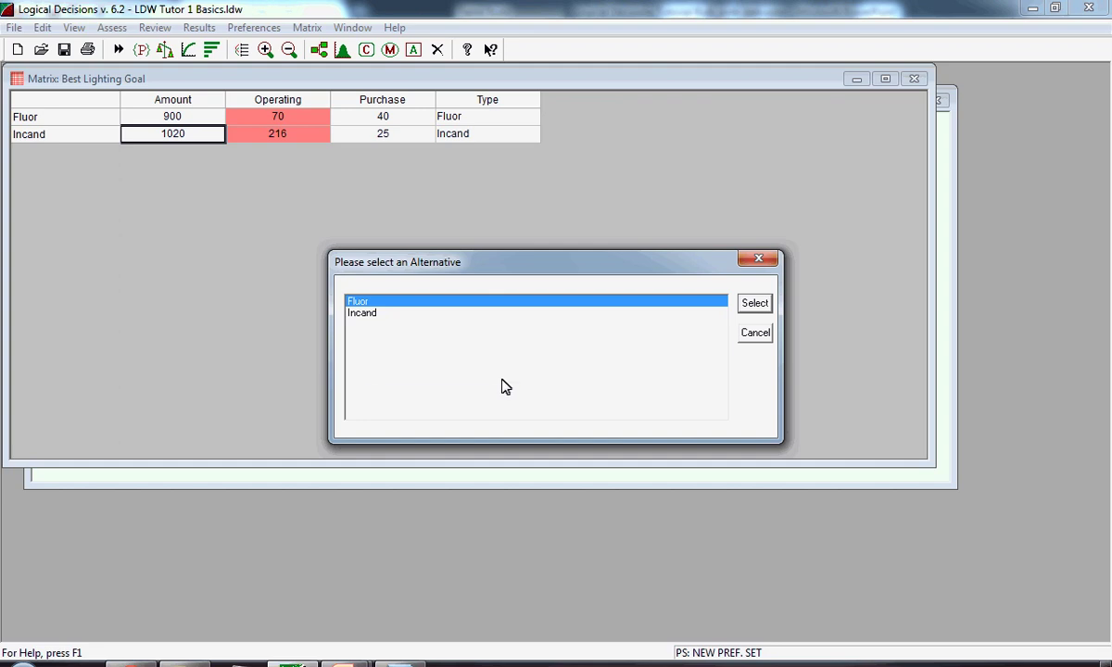
left_click(366, 314)
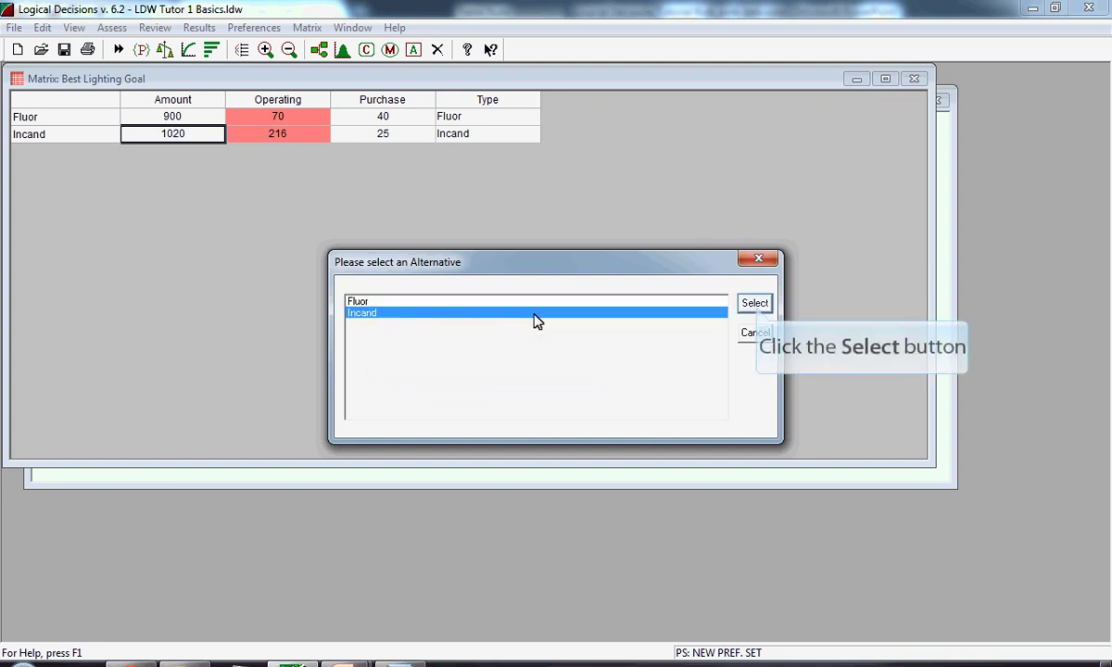
left_click(755, 304)
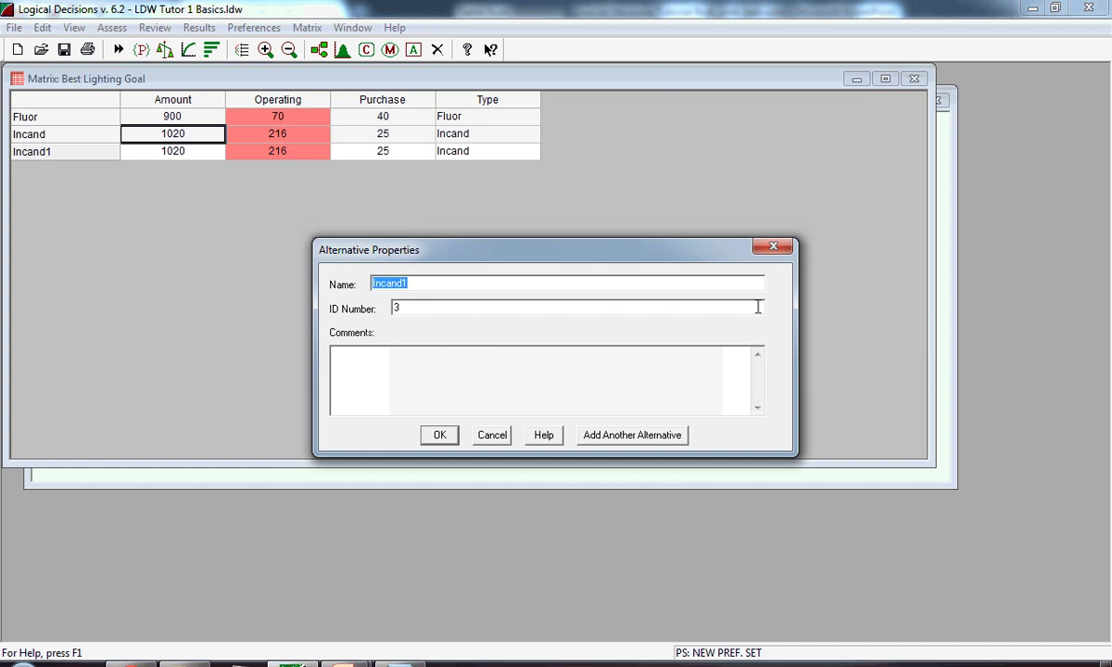
type("Halogen")
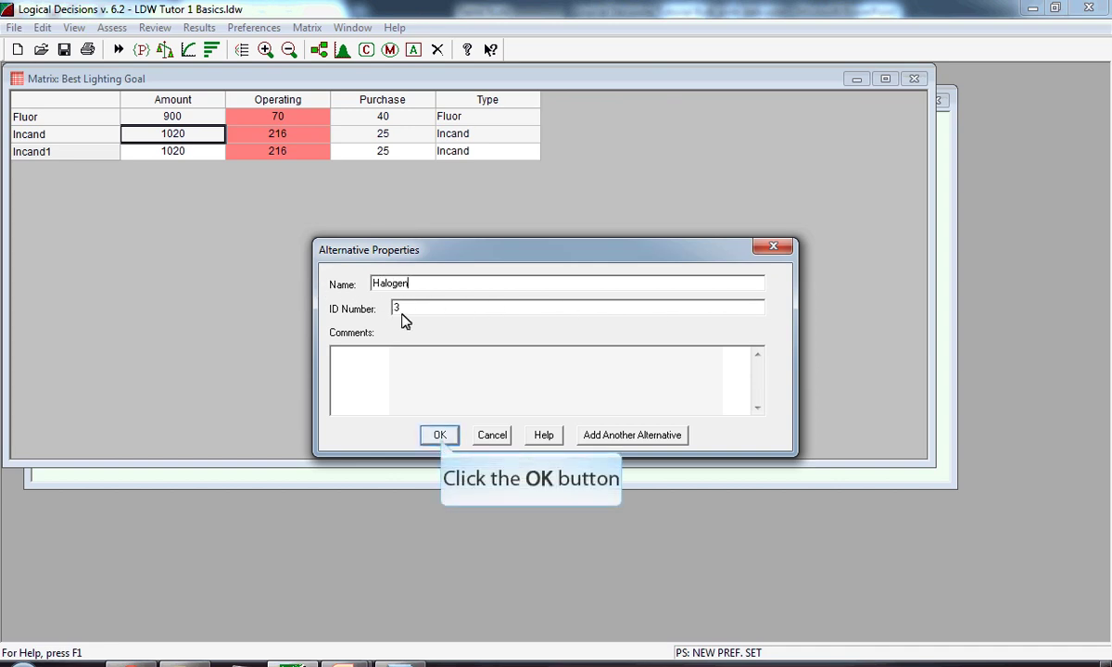
Confirm the Halogen alternative and change its Amount to 1120
left_click(439, 435)
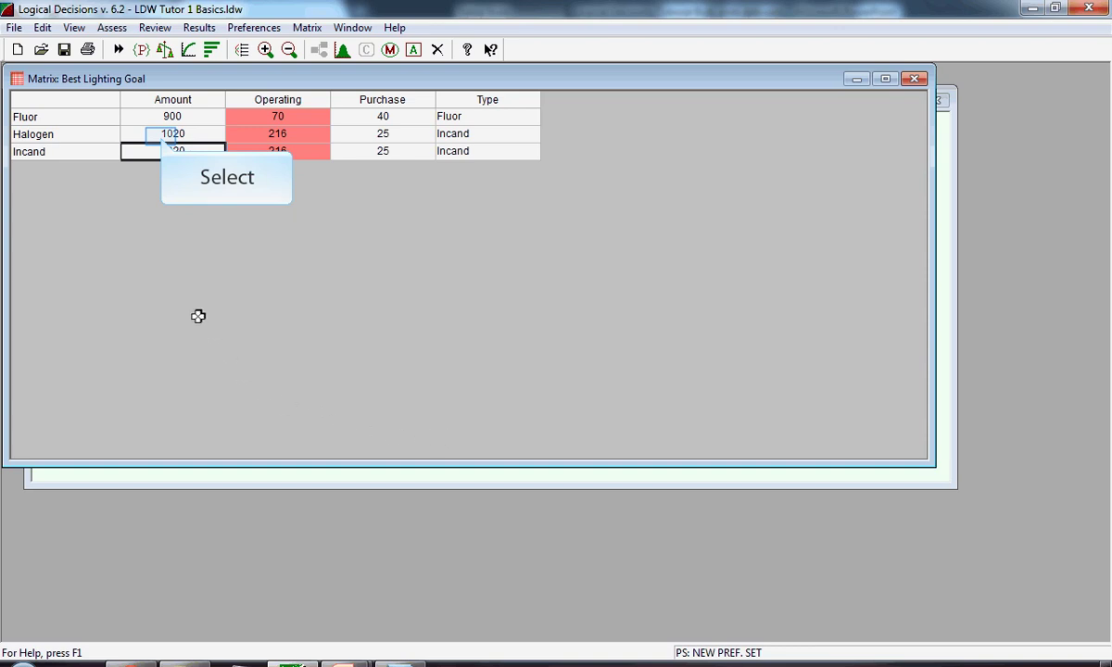
left_click(162, 136)
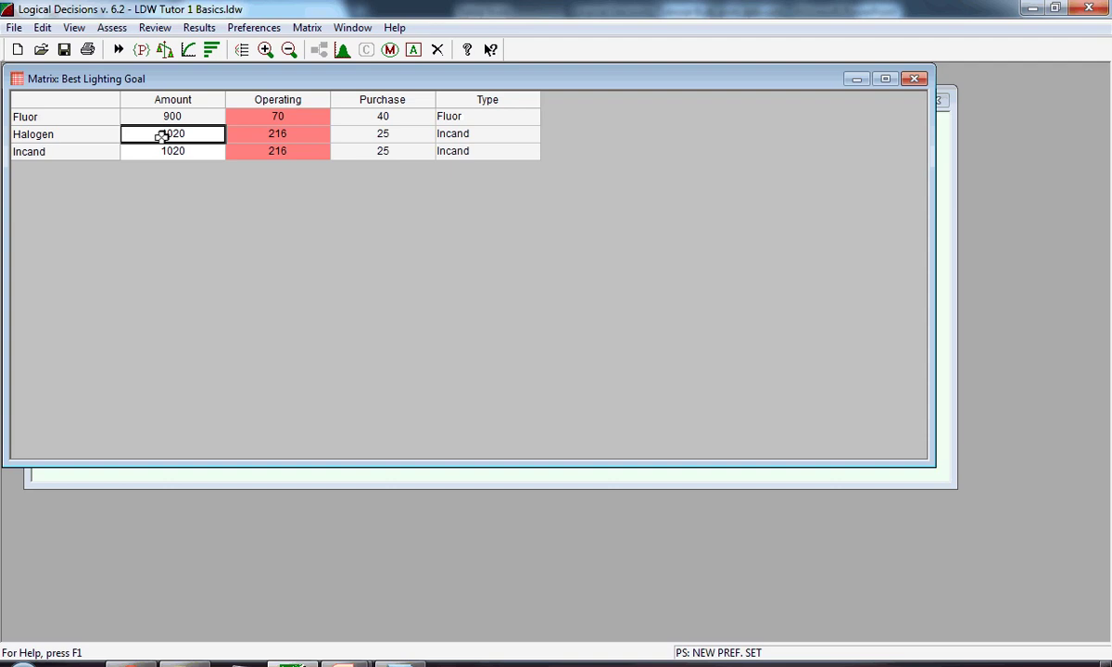
type("1120")
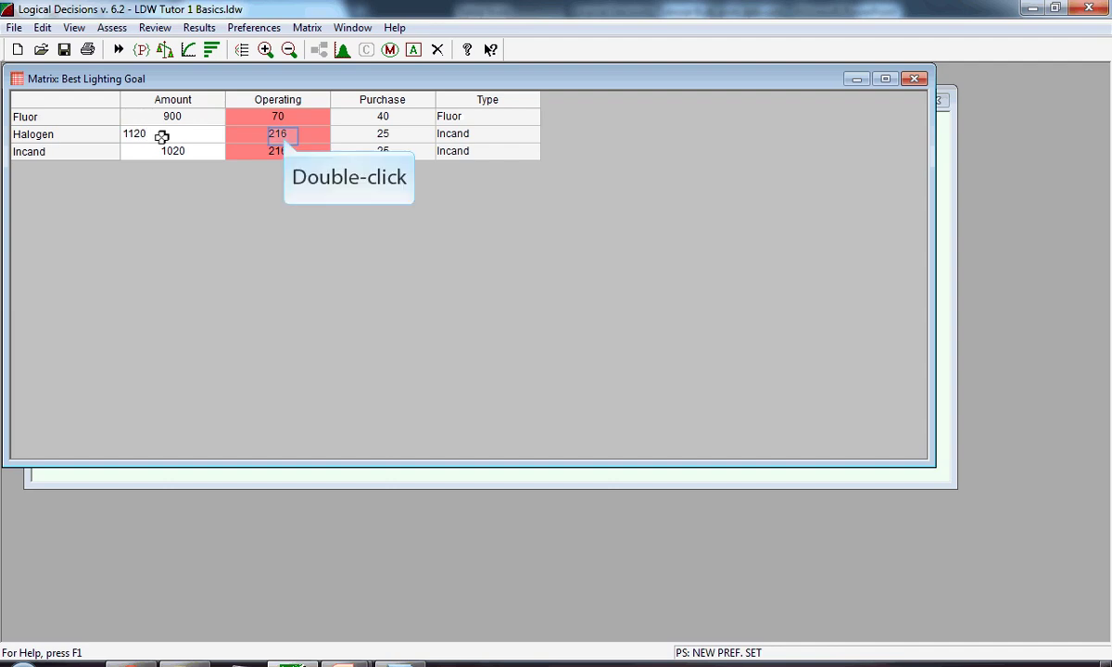
Change Halogen's operating cost distribution to 225/245/285 at 0.4/0.4/0.2, certainty equivalent 245
double_click(268, 136)
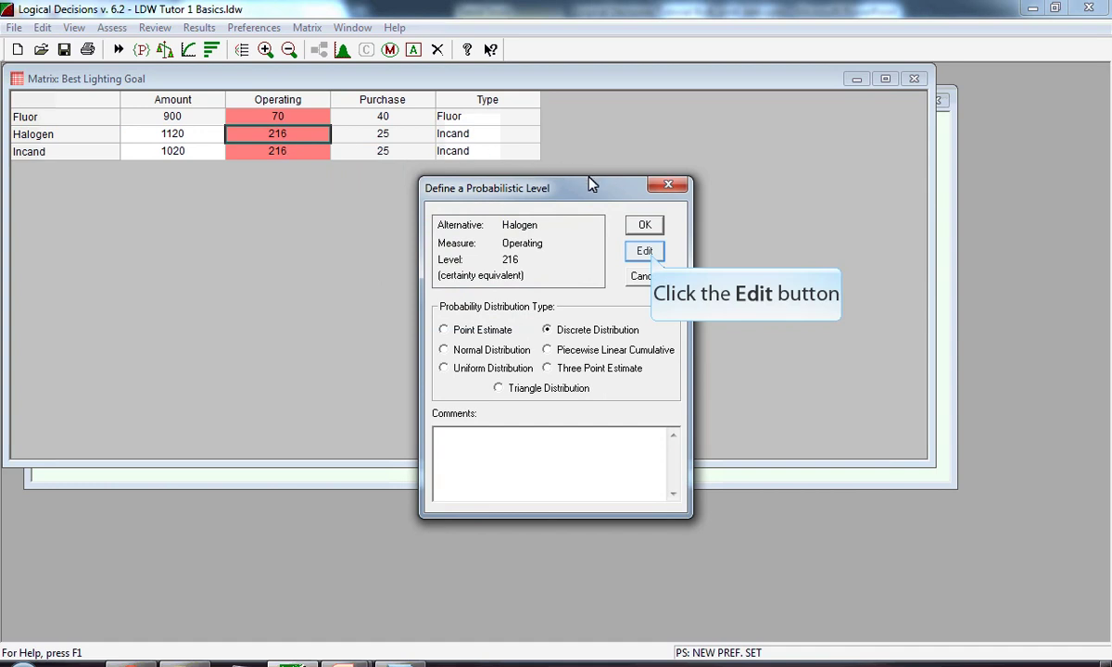
left_click(645, 251)
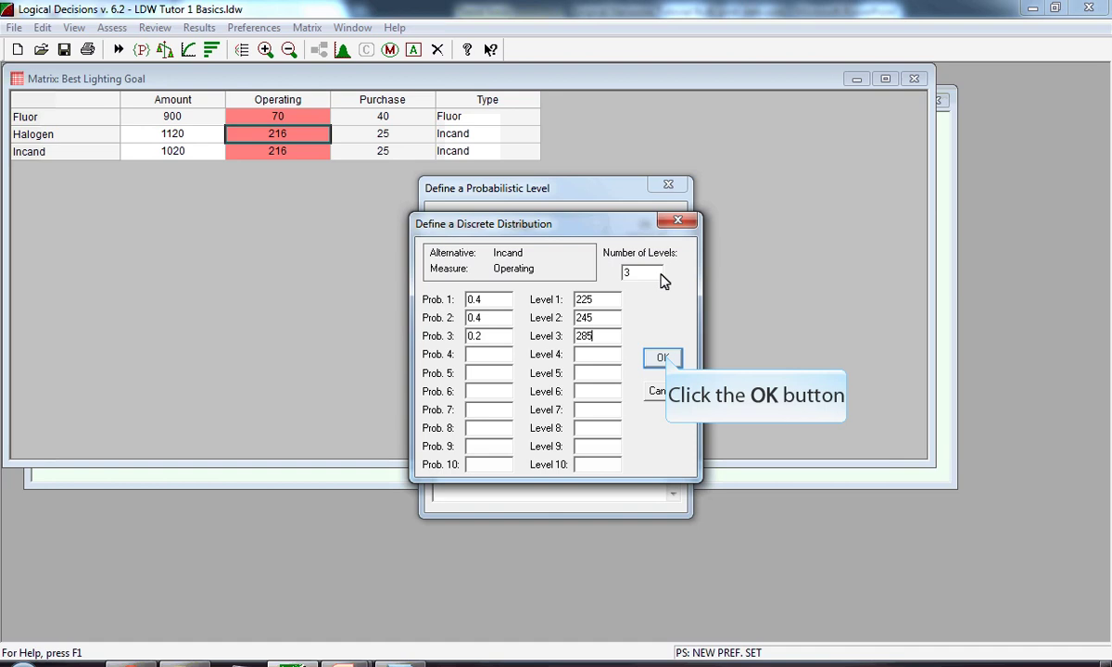
left_click(662, 358)
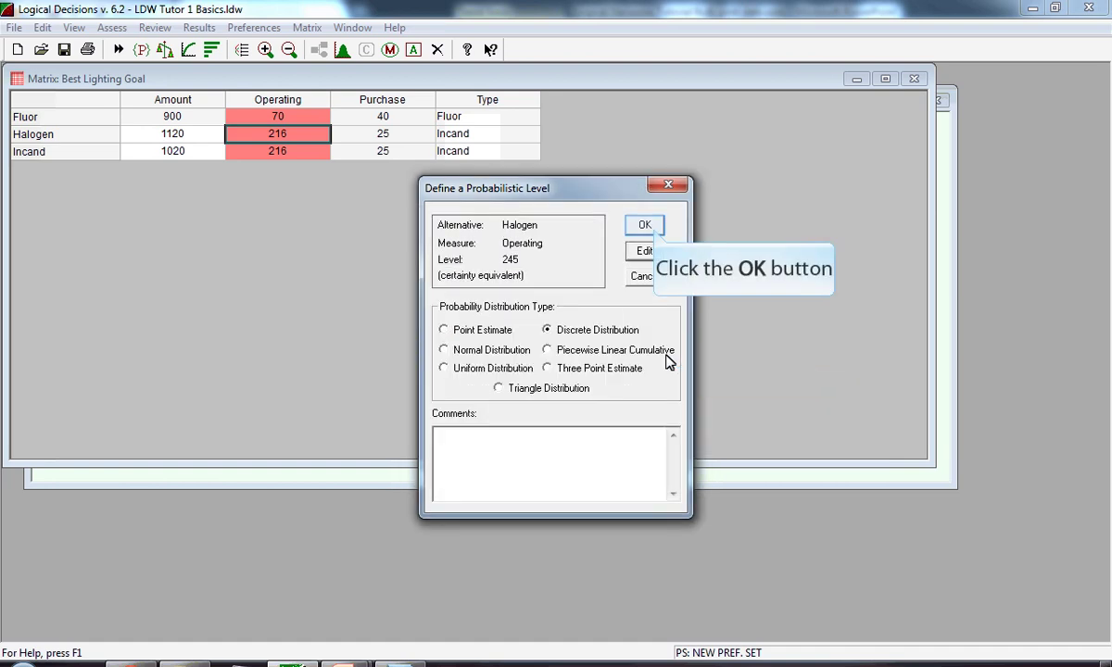
left_click(649, 227)
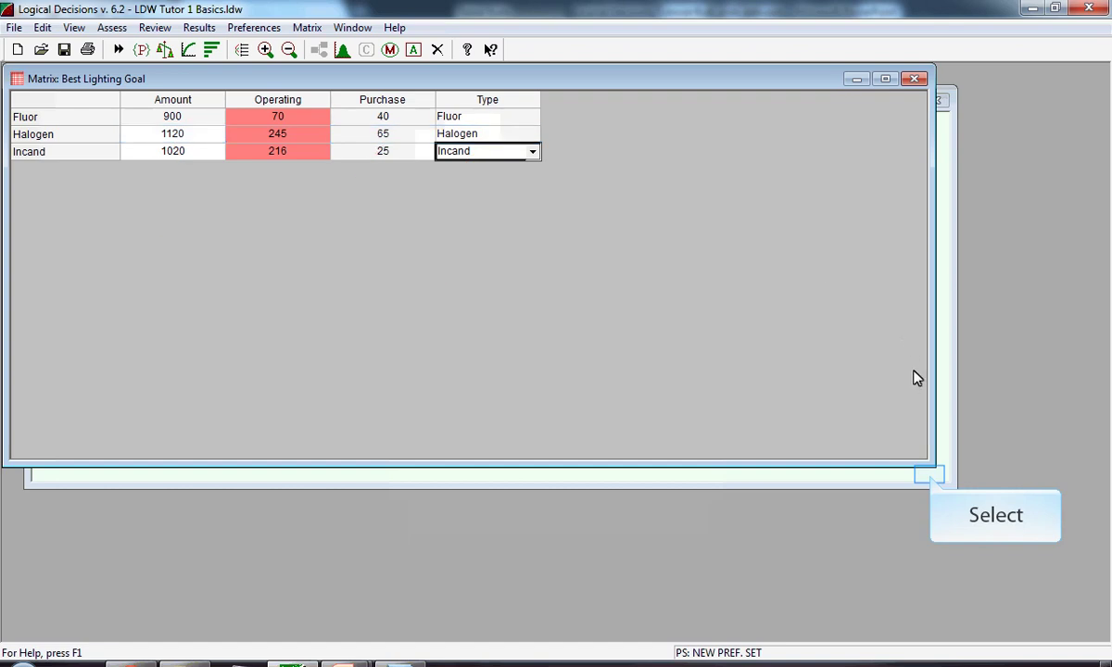
Check that the Purchase measure's scale runs from 25 most preferred to 75 least preferred
left_click(931, 479)
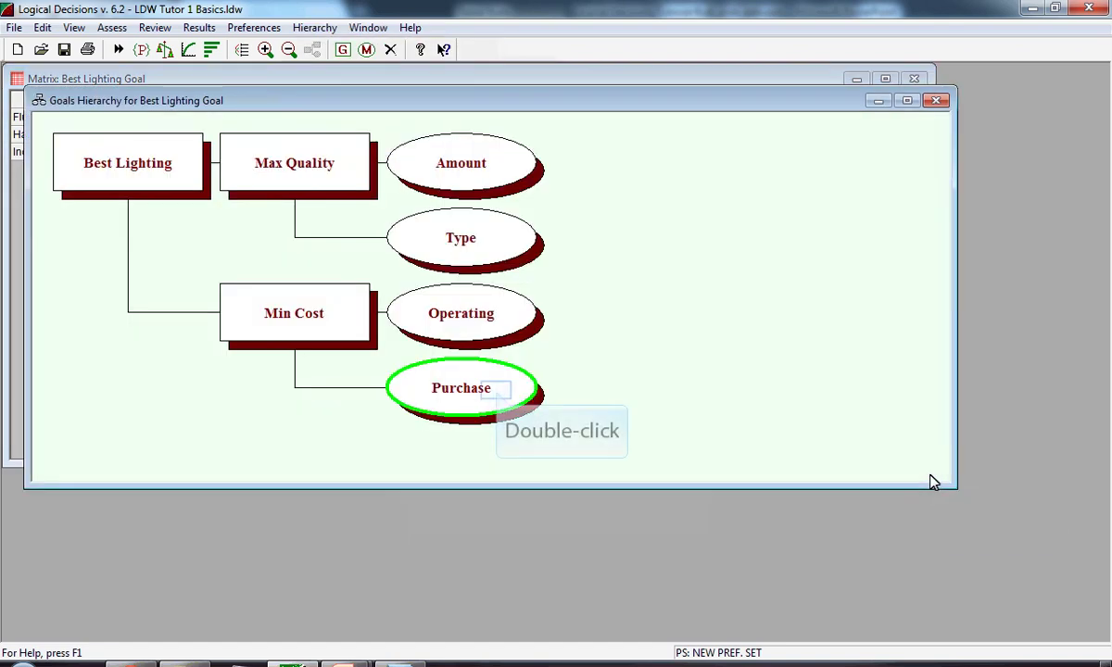
double_click(496, 392)
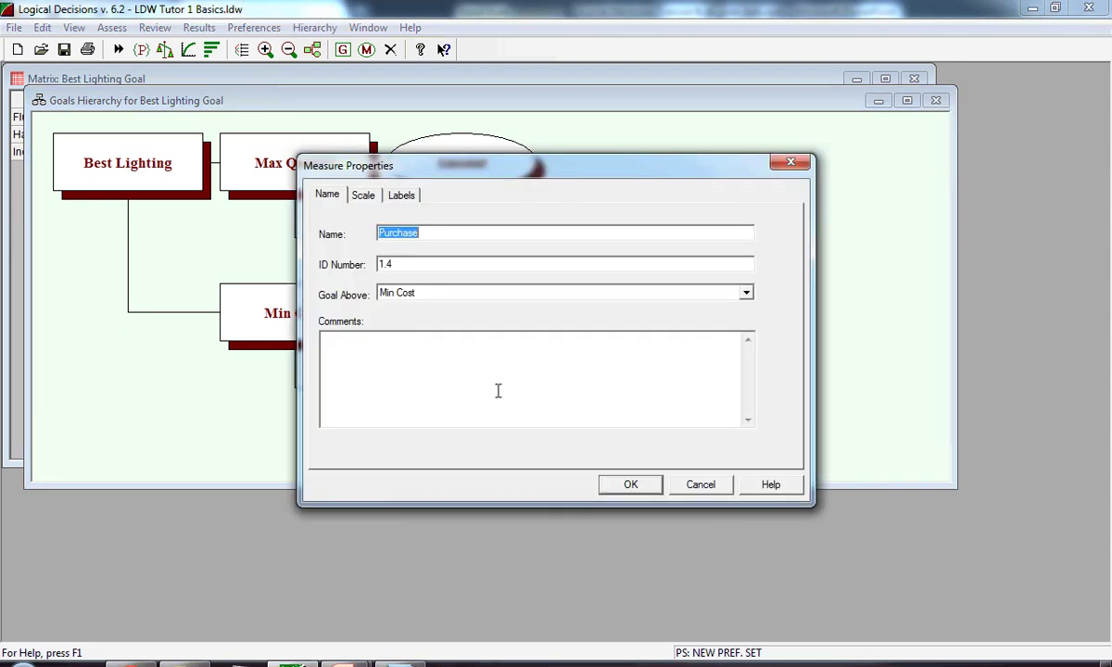
left_click(372, 198)
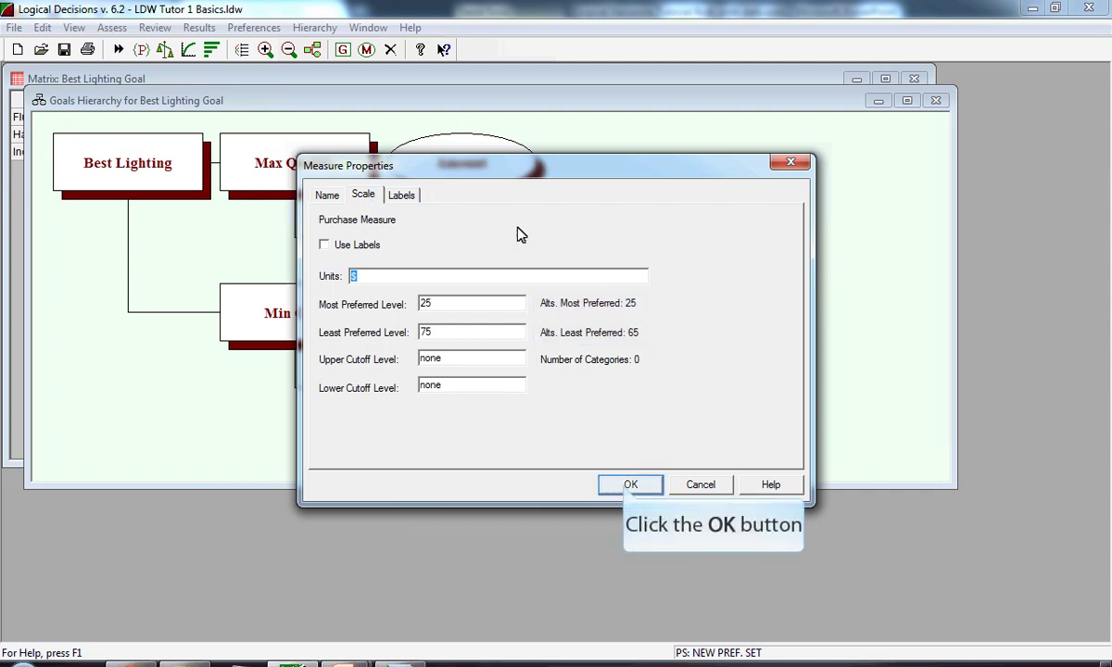
left_click(629, 486)
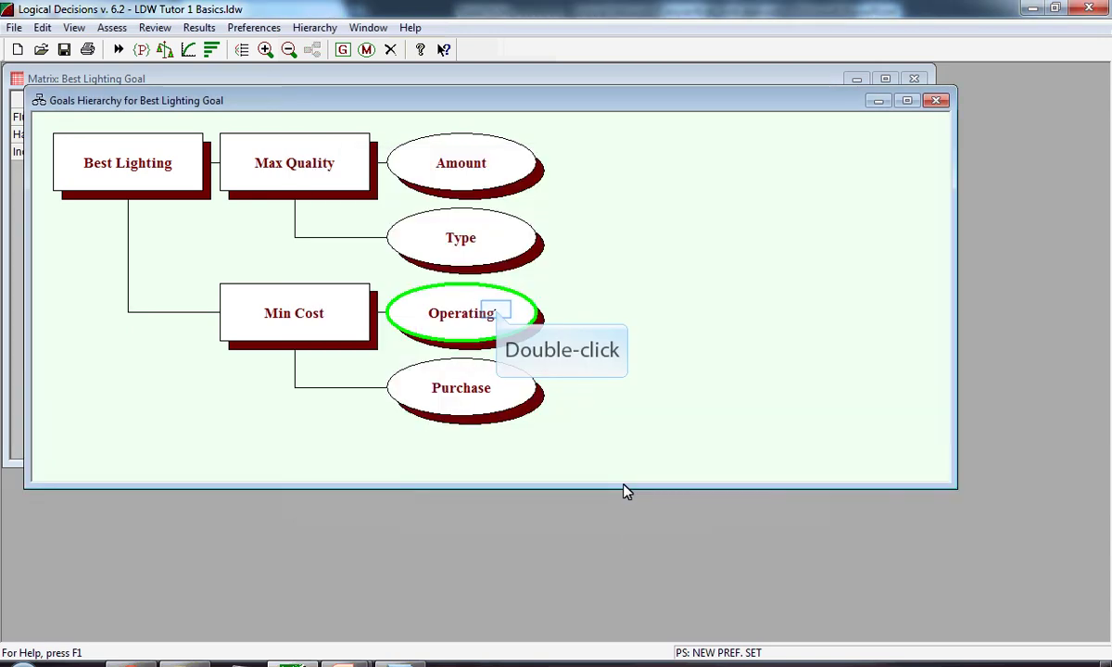
Give the Operating measure a scale of 50 most preferred to 300 least preferred
double_click(500, 316)
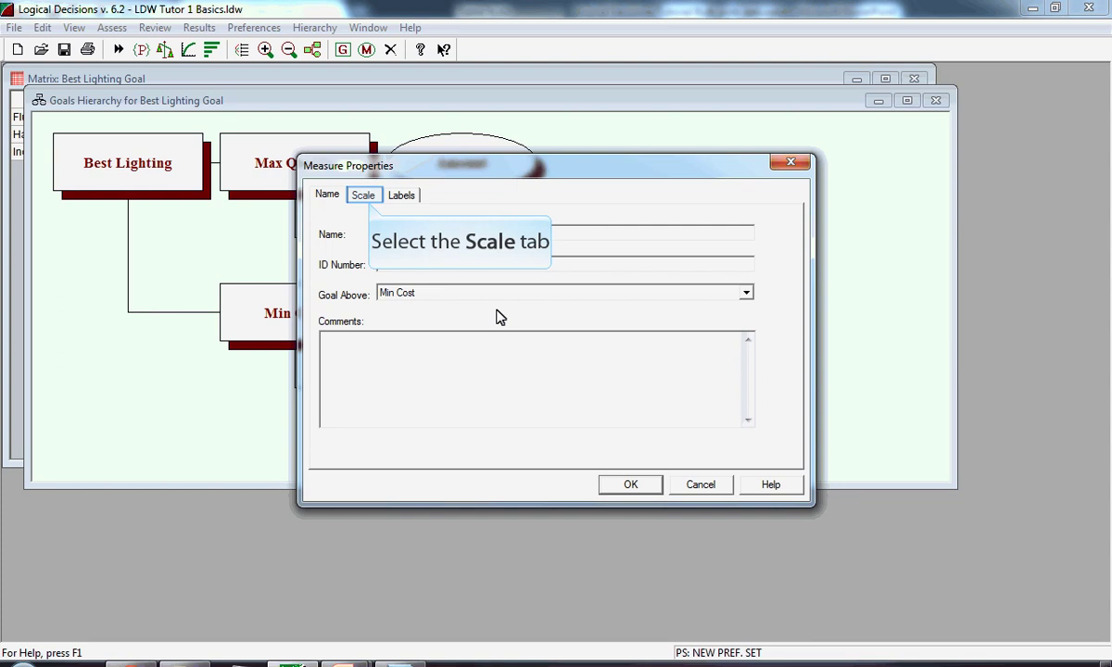
left_click(369, 205)
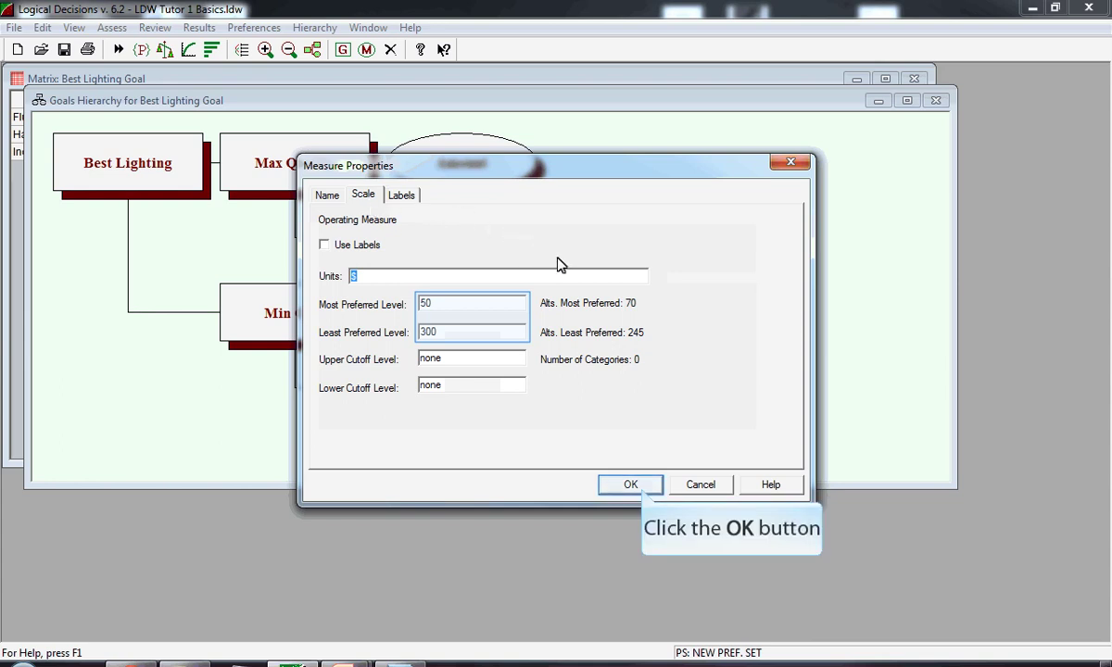
Confirm the Operating measure's 50–300 scale and close its properties
left_click(640, 490)
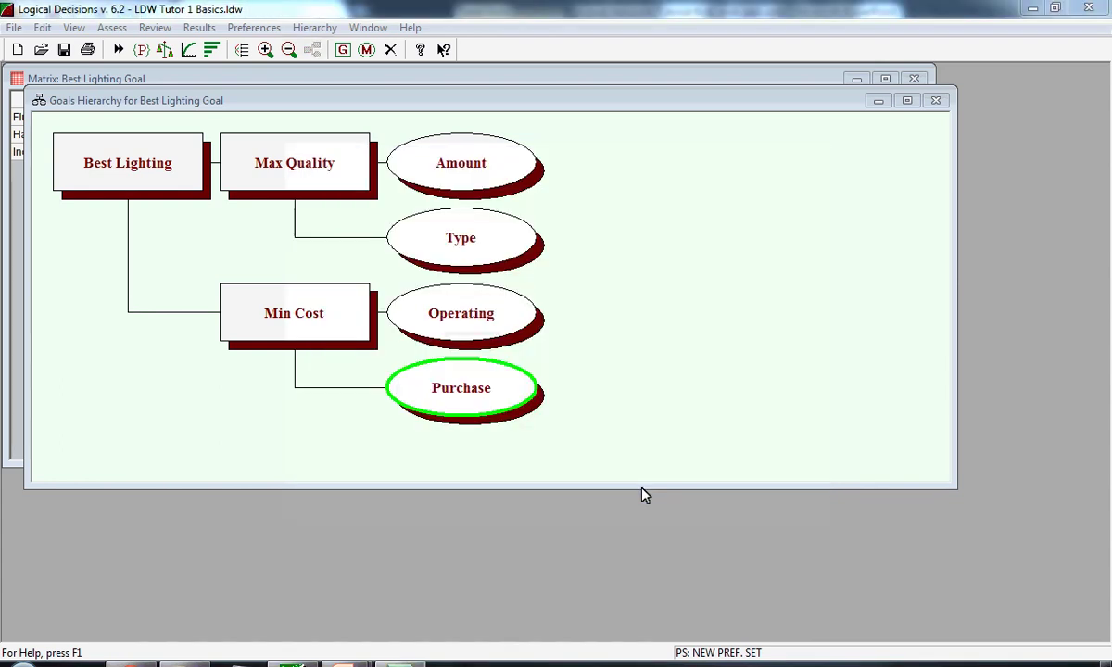